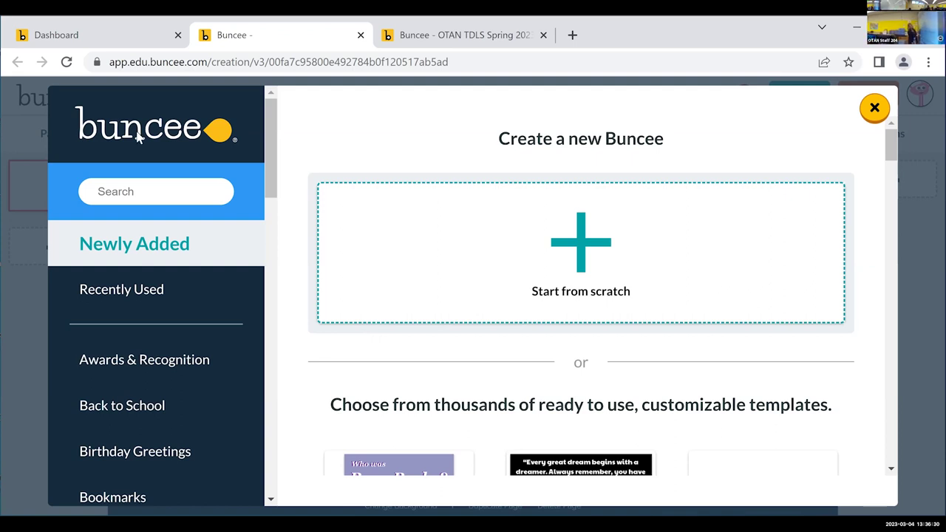
Step: Browse the template categories, then dismiss them to start a blank Buncee
scroll(139, 137, "down", 1)
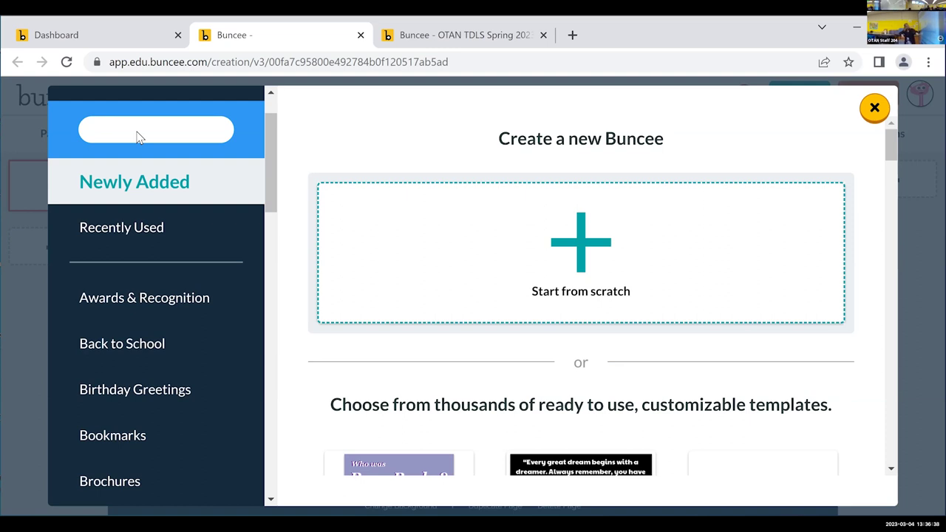
scroll(137, 137, "down", 2)
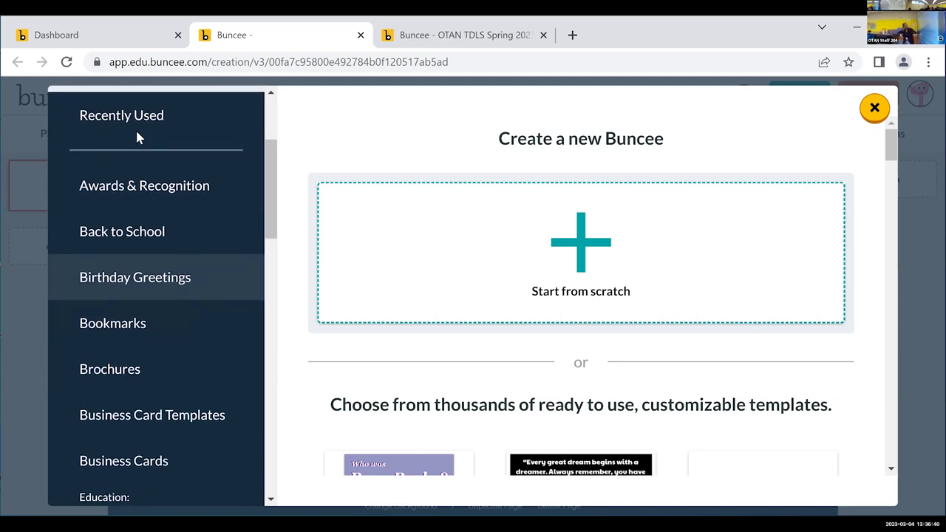
scroll(136, 138, "down", 2)
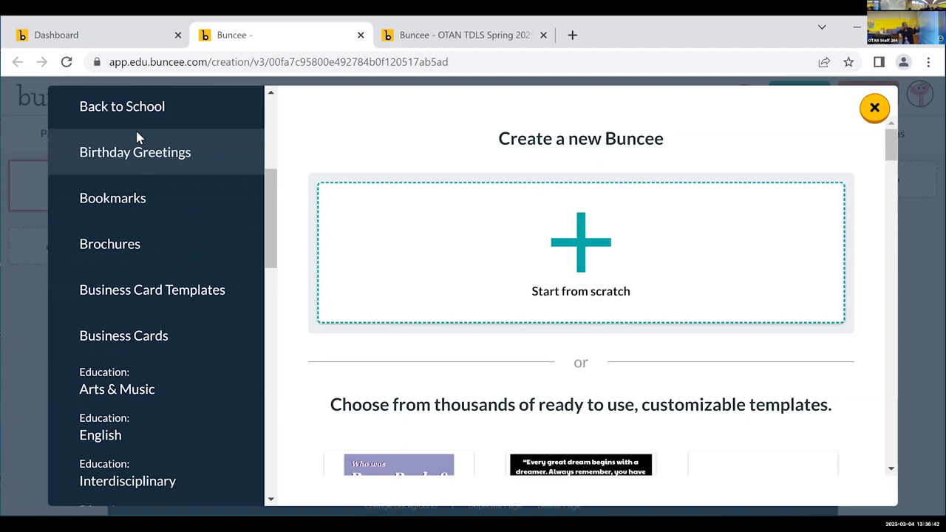
scroll(137, 138, "up", 1)
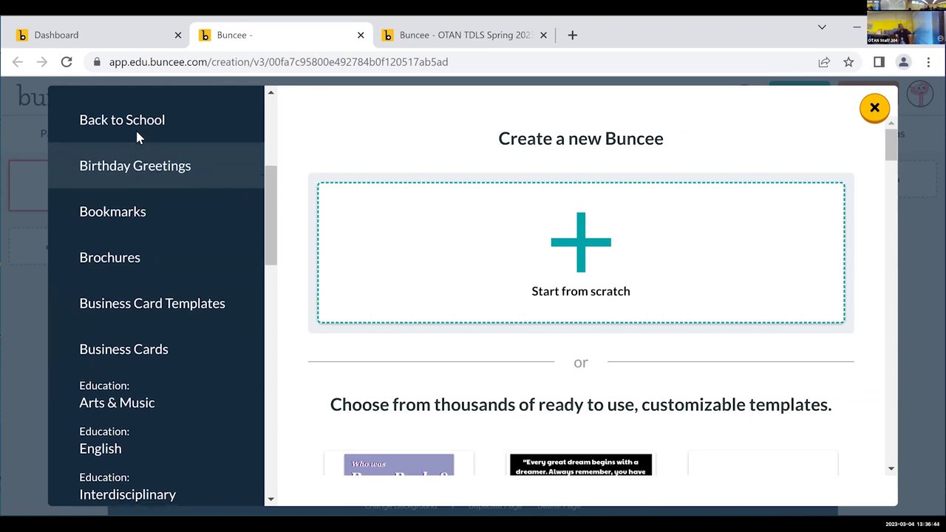
scroll(137, 137, "up", 2)
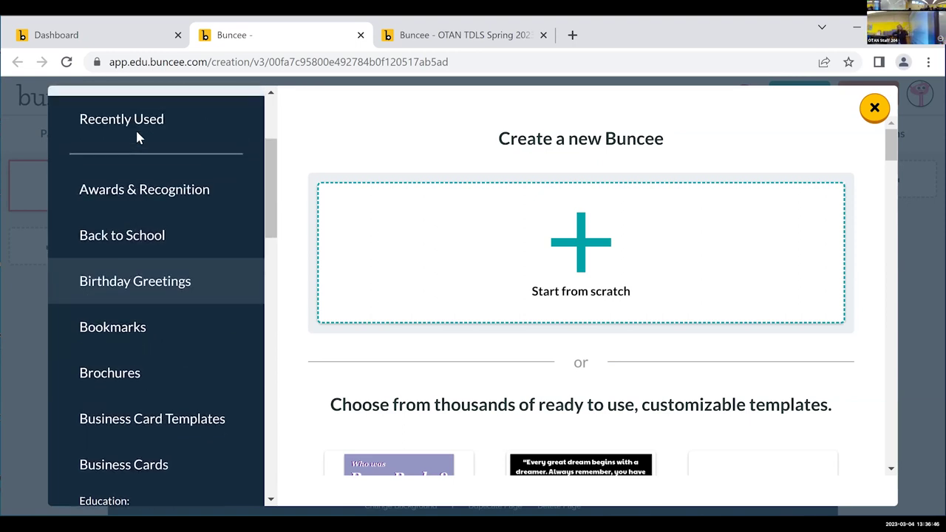
key("Escape")
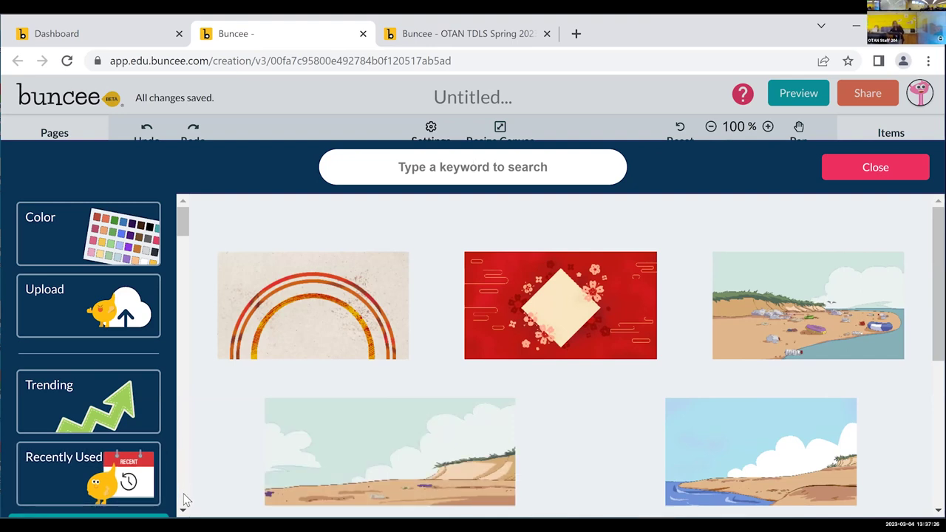
Step: Apply the cloudy sandy beach scene as the background of page 1 only
scroll(89, 370, "down", 2)
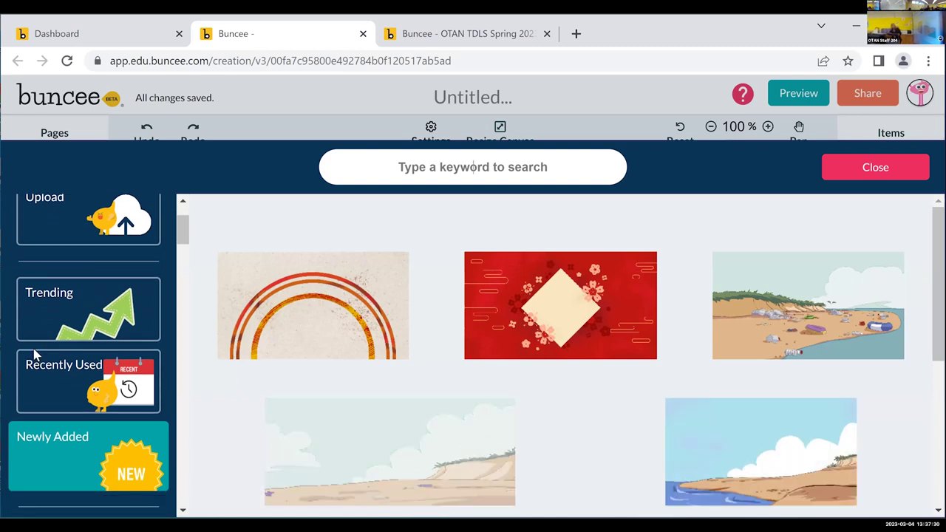
left_click(319, 459)
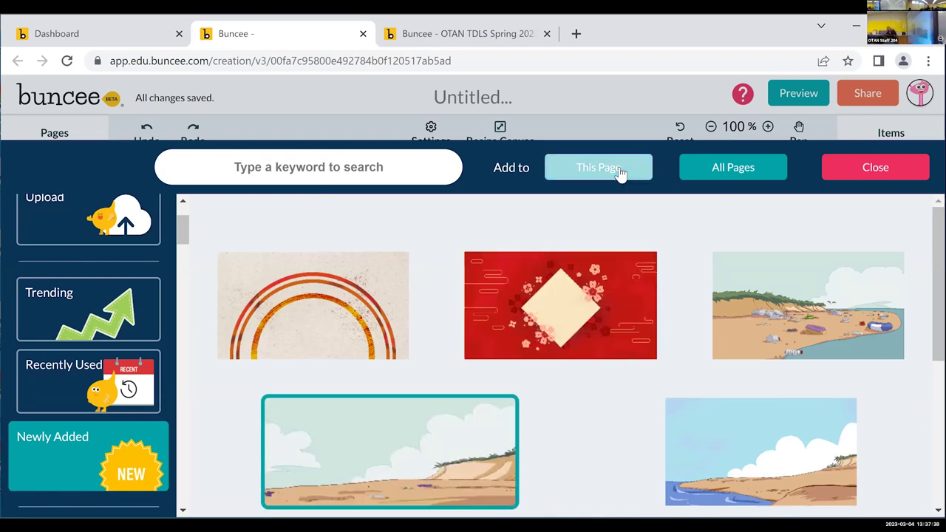
left_click(618, 169)
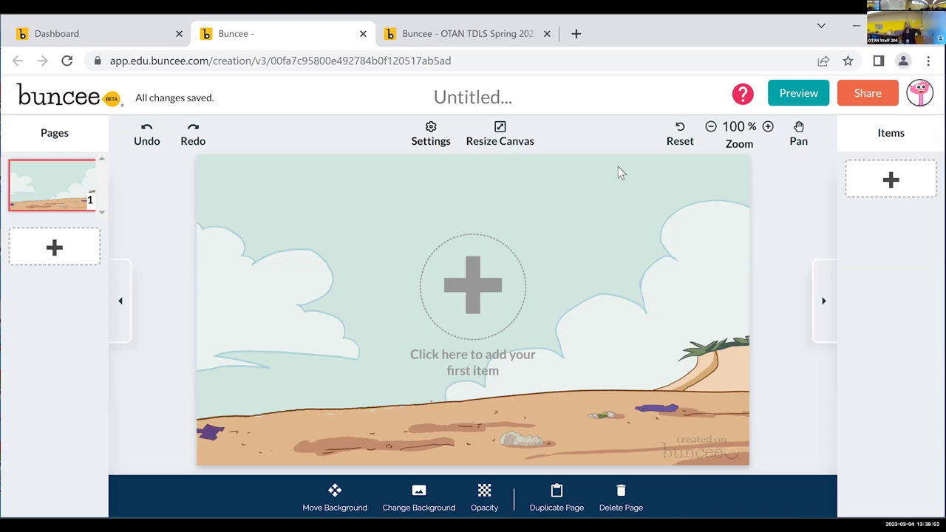
Step: Insert a QR code and move it to the beach page's top-right corner
left_click(619, 169)
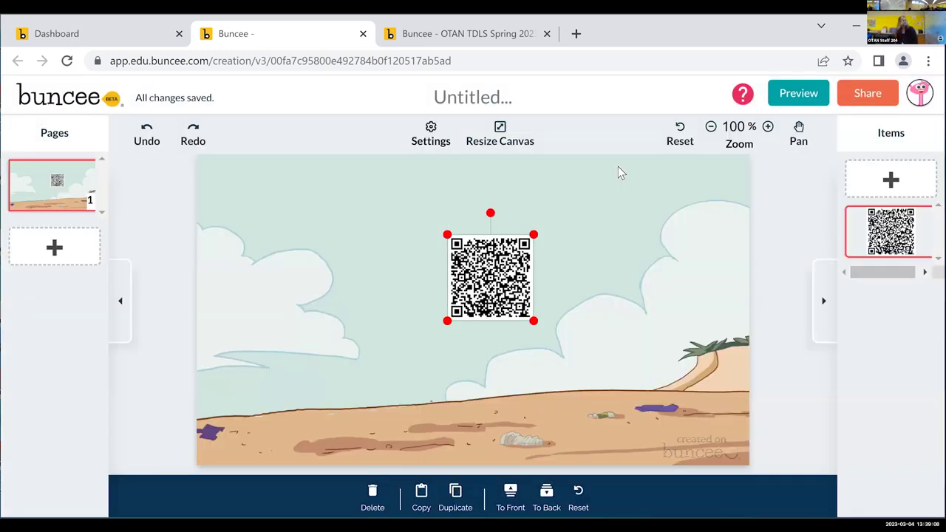
left_click_drag(490, 277, 646, 196)
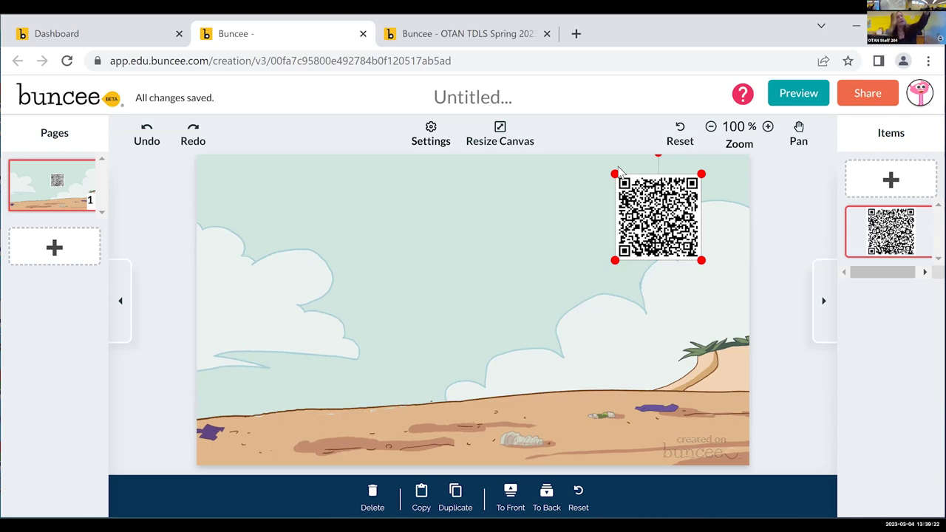
double_click(620, 171)
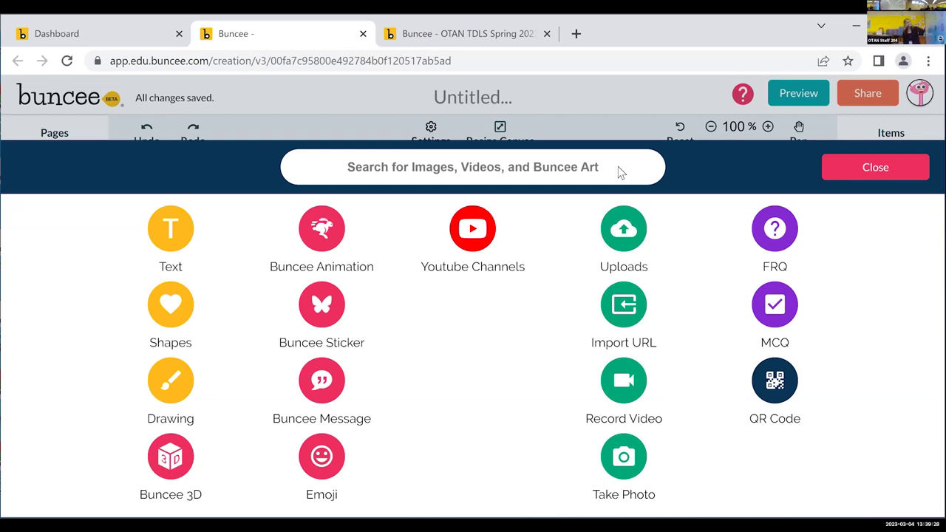
Step: Place a smiling sun from the art library in the page's upper-left sky
left_click(618, 167)
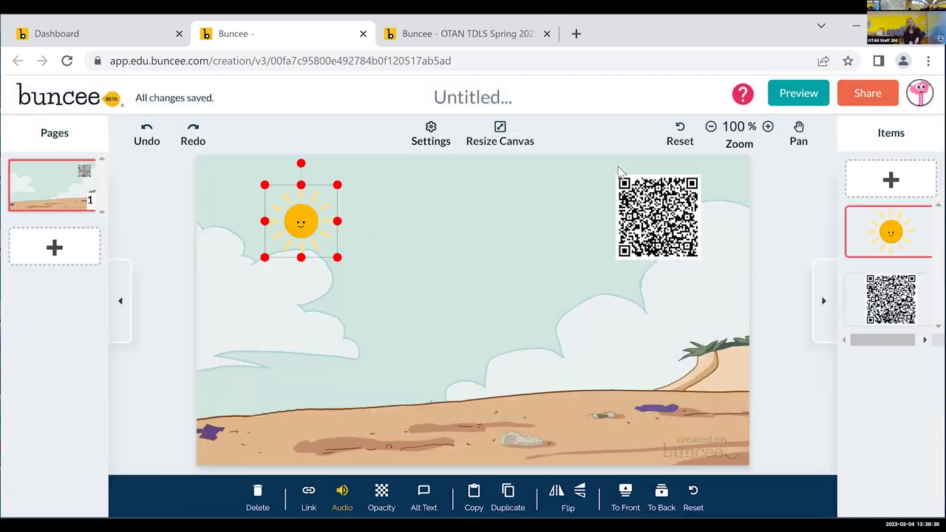
key("Left")
key("Left")
key("Left")
key("Left")
key("Left")
key("Up")
key("Up")
key("Up")
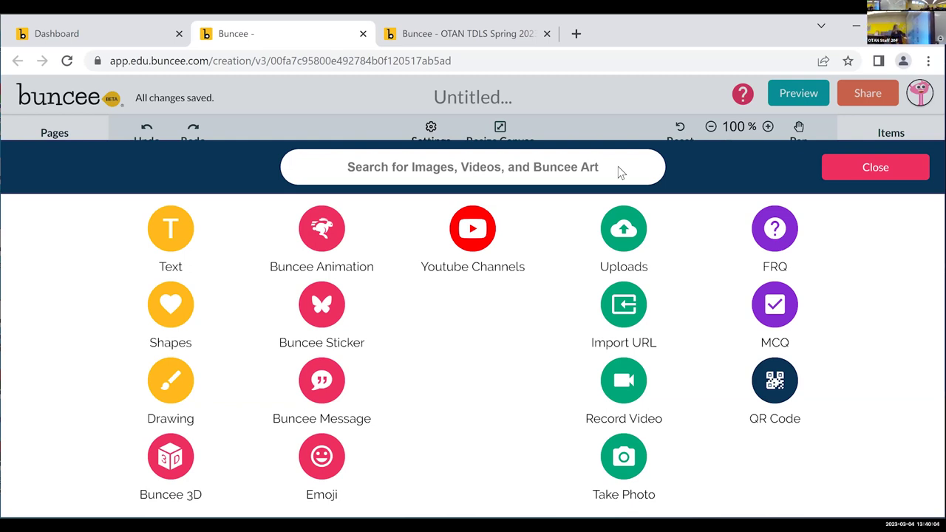
Step: Search the art library for 'fish' and then 'ocean', and close the empty results
left_click(618, 168)
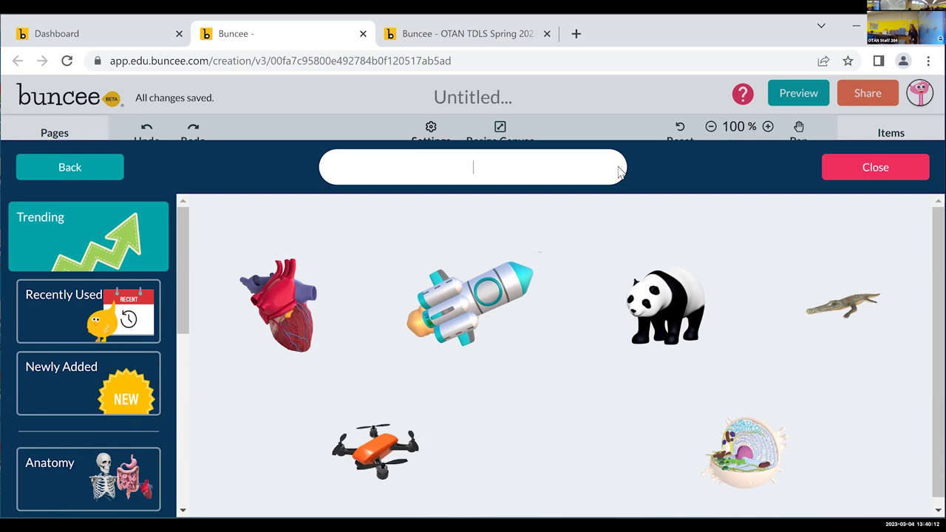
type("fish")
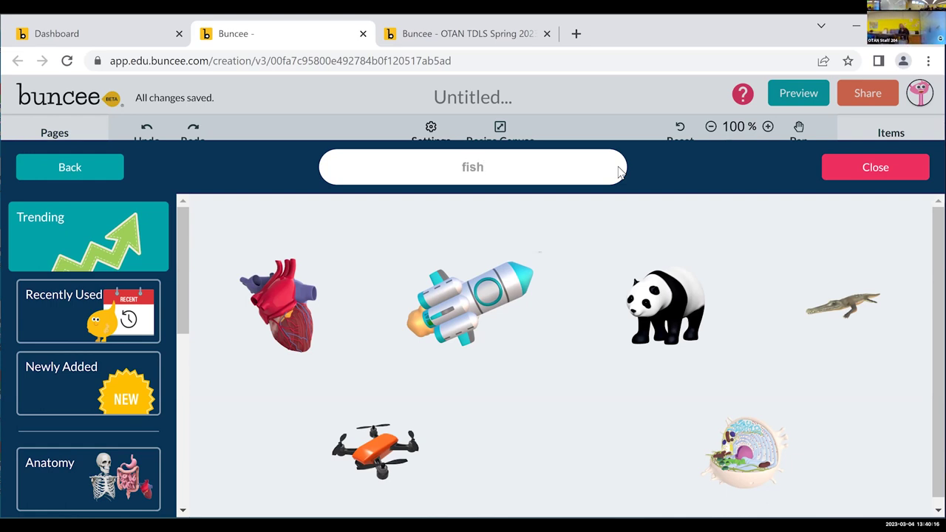
key("Return")
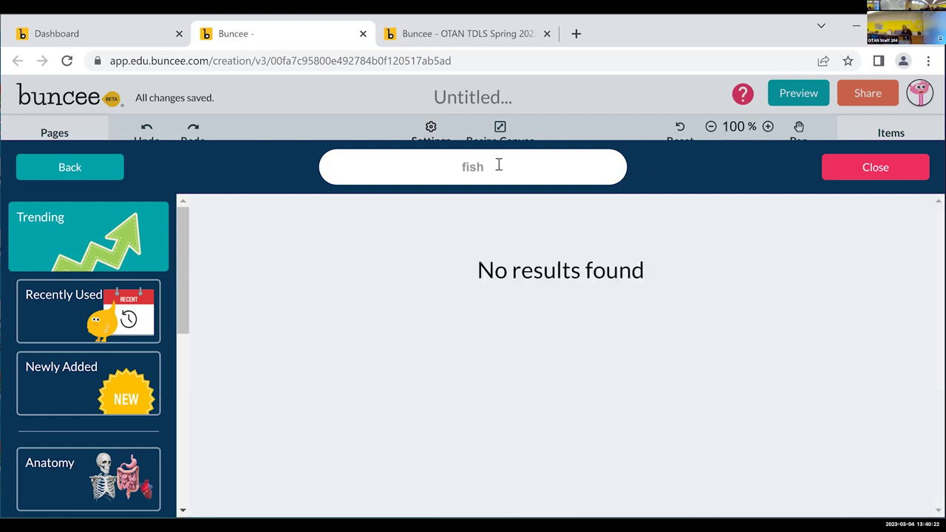
key("BackSpace")
key("BackSpace")
key("BackSpace")
key("BackSpace")
type("ocean")
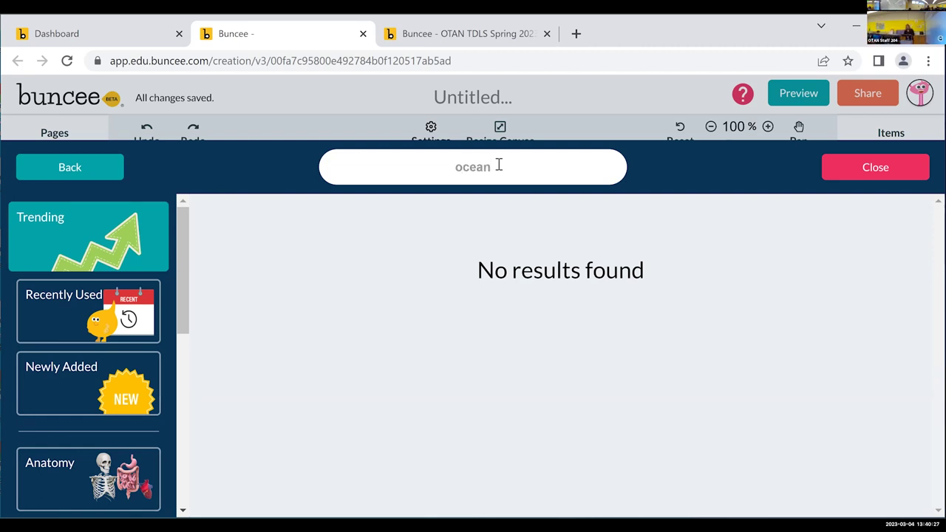
key("Return")
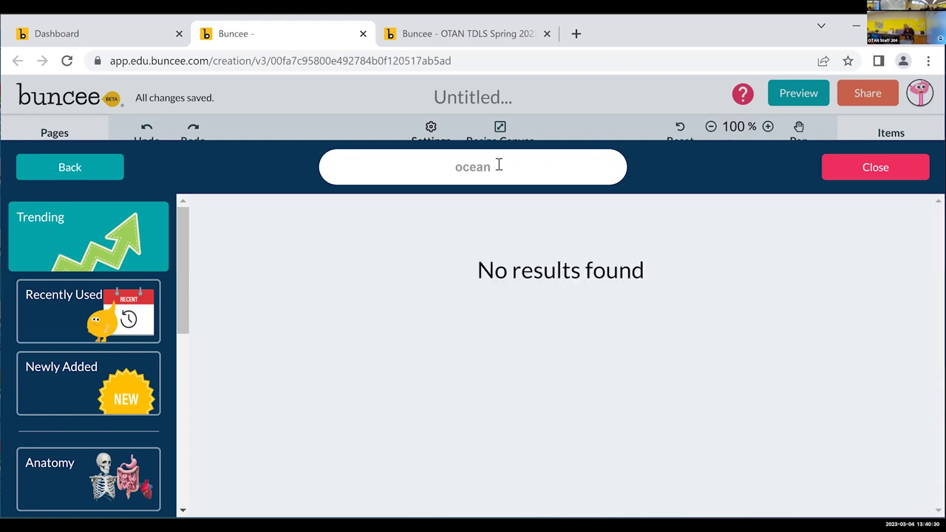
left_click(855, 167)
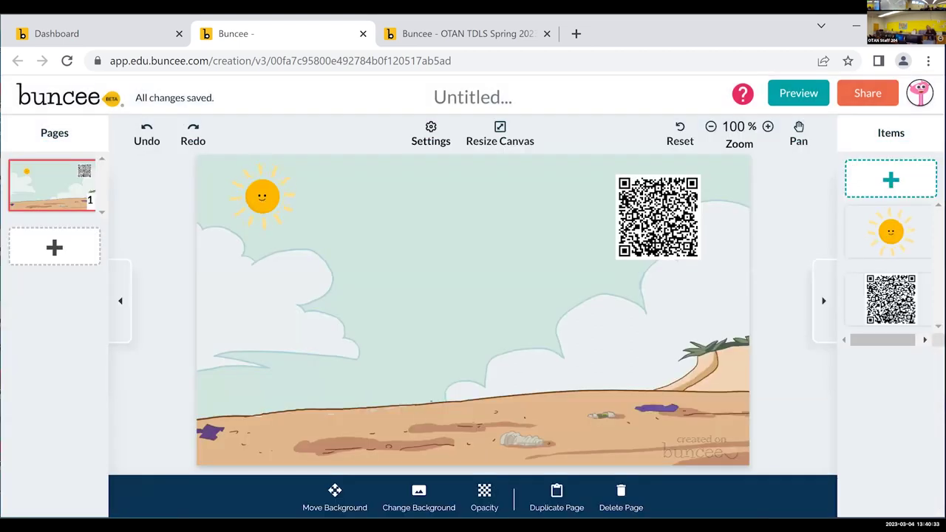
Step: Search the animated Buncee art for 'fish'
left_click(890, 180)
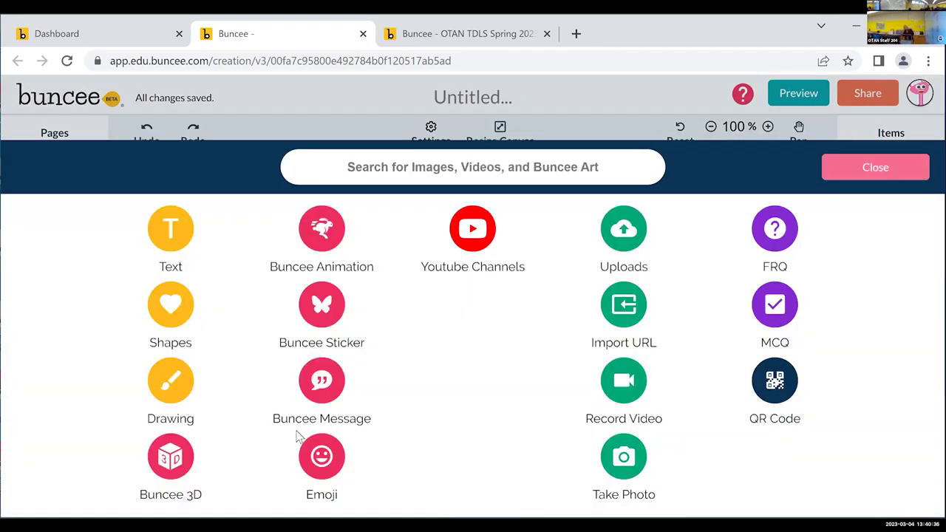
left_click(314, 240)
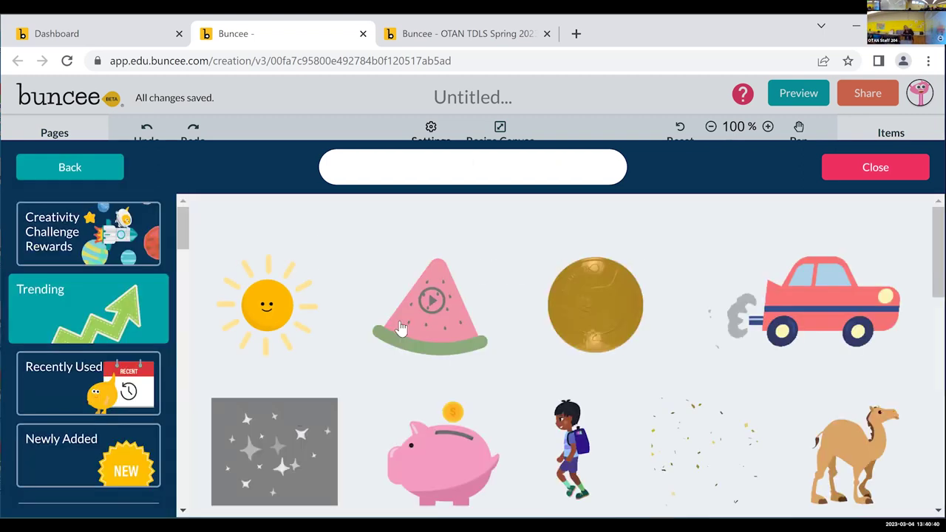
left_click(425, 185)
type("fish")
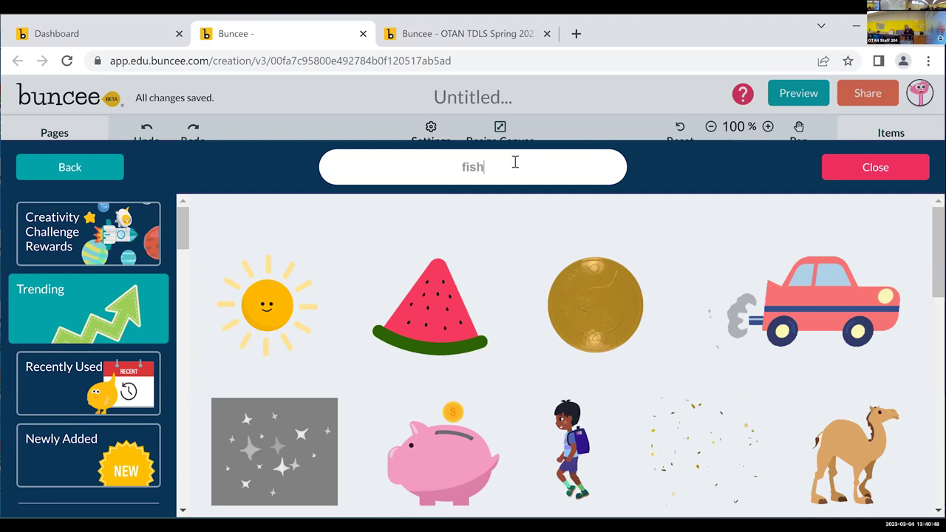
key("Return")
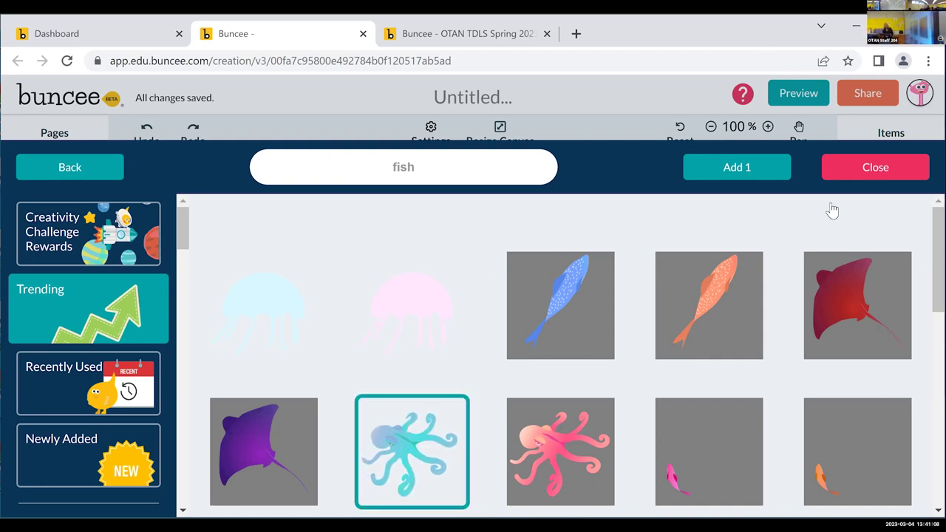
Step: Add the blue octopus onto the sand and deselect it
left_click(759, 170)
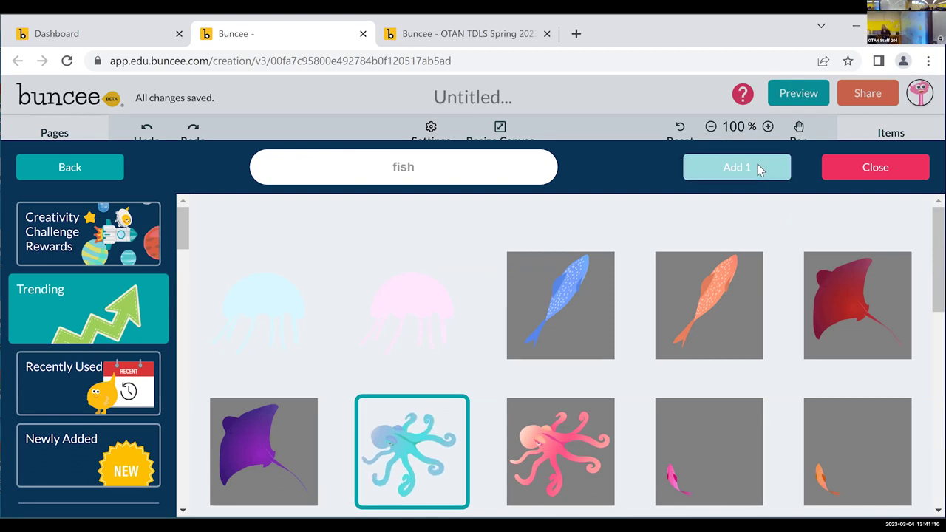
key("space")
key("space")
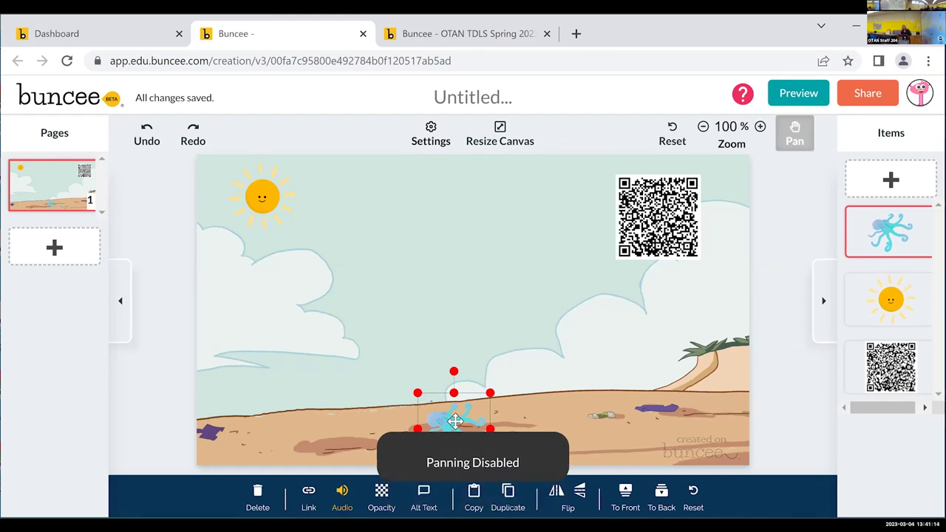
key("space")
key("Escape")
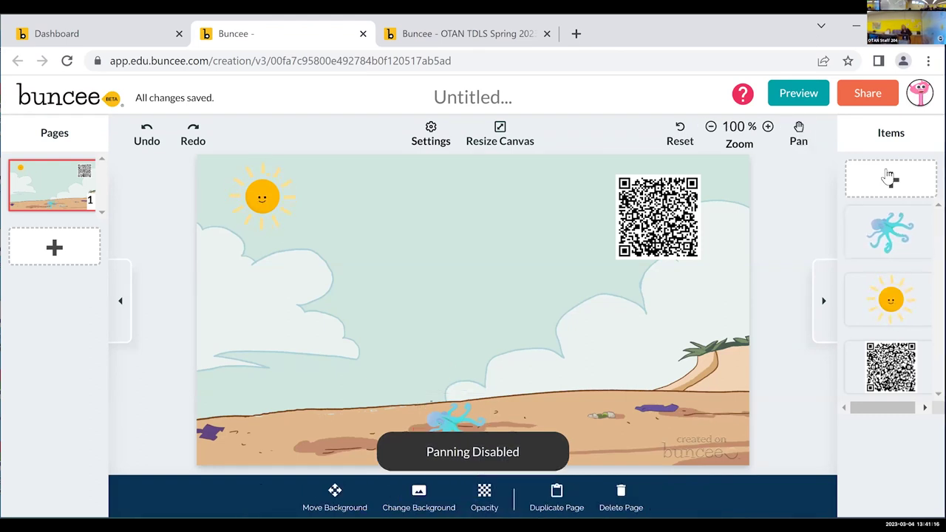
left_click(889, 179)
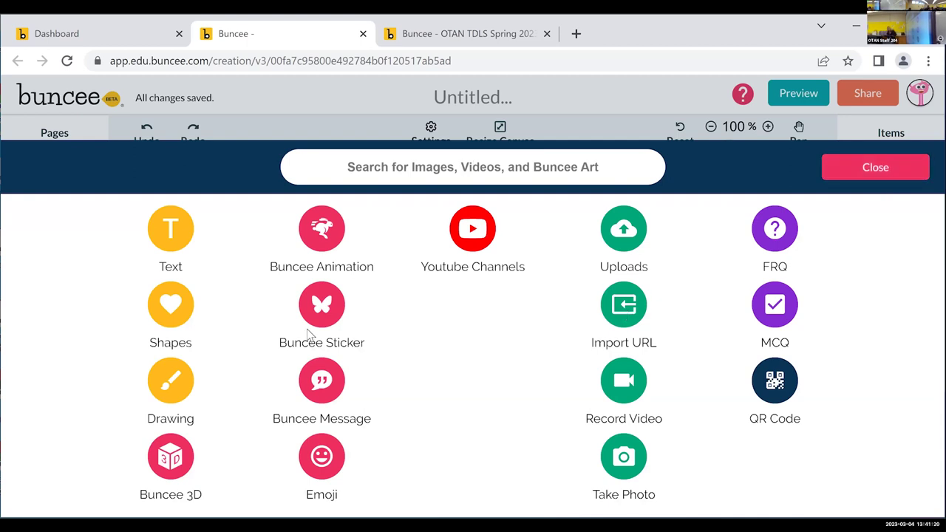
Step: Add the THAT IS AWESOME Buncee Message and drag it up into the sky
left_click(327, 388)
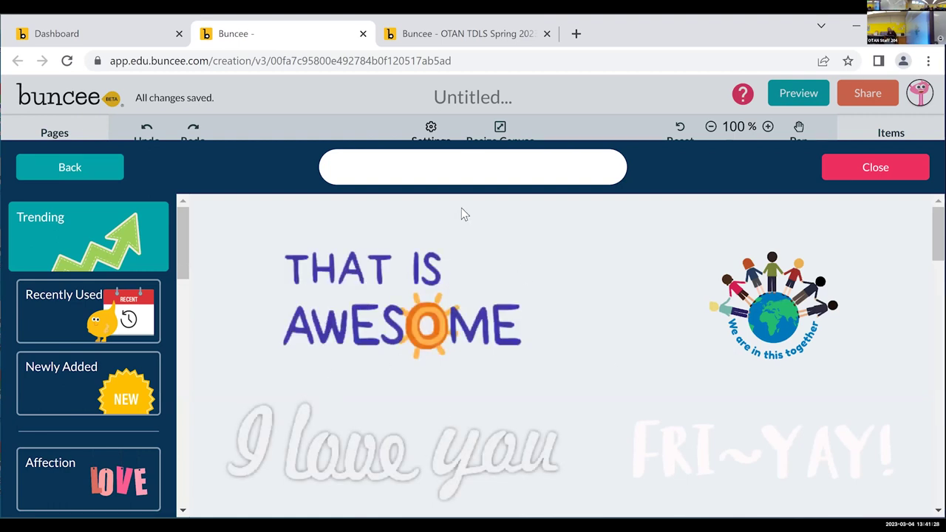
left_click(367, 314)
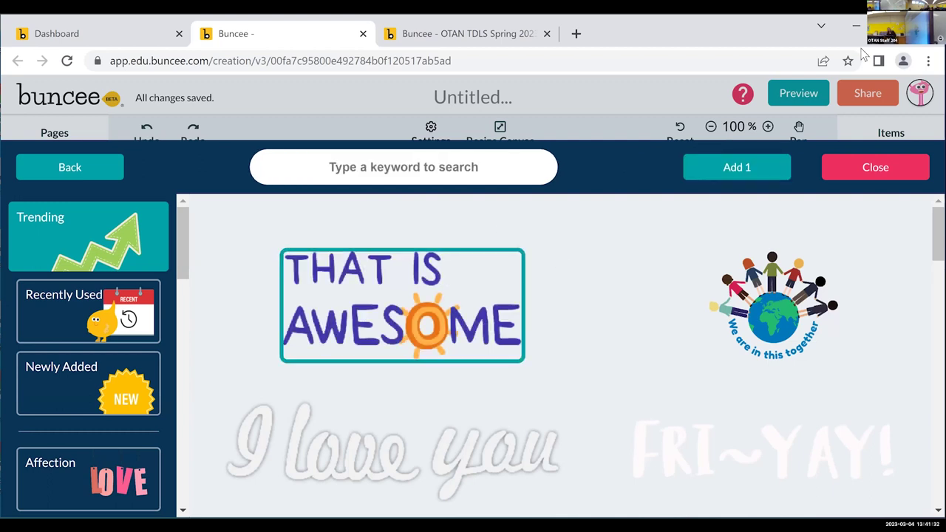
left_click(749, 167)
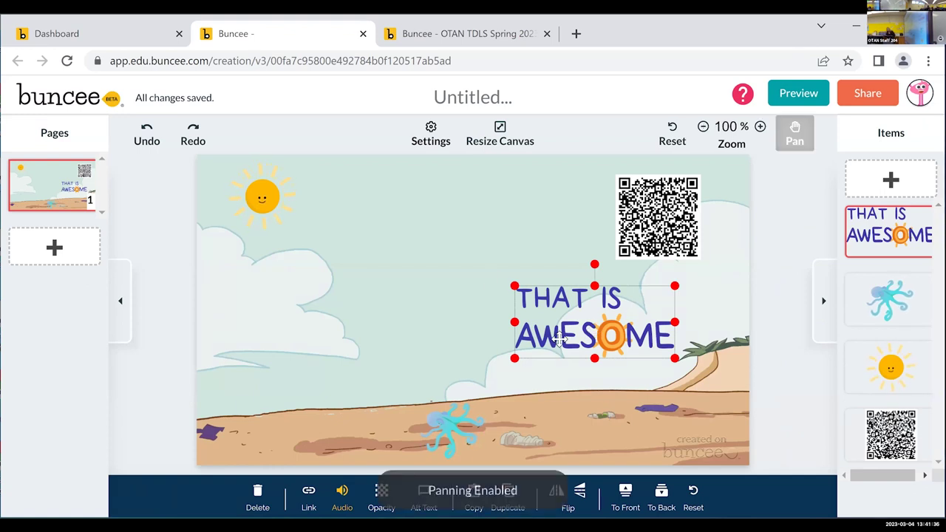
left_click_drag(570, 349, 394, 247)
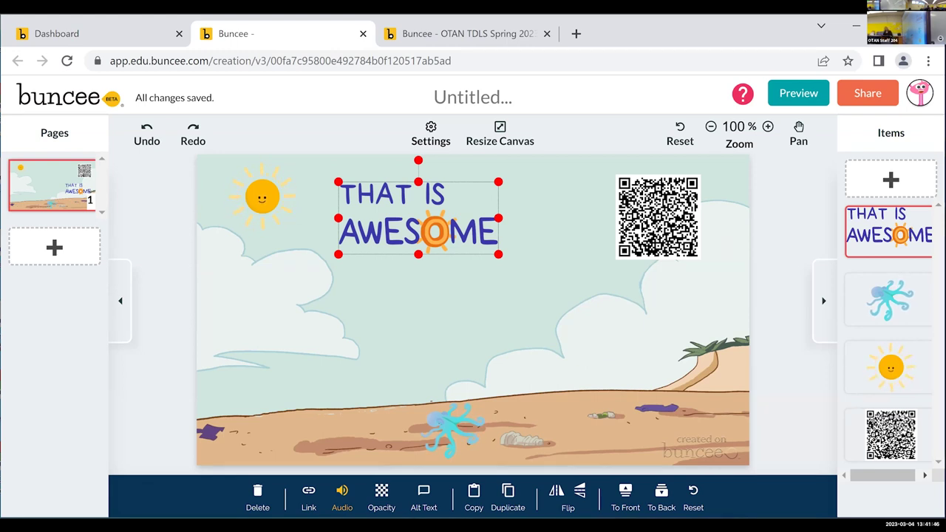
Step: Show the add-item panel offering text, shapes, stickers, videos and photos
left_click(913, 175)
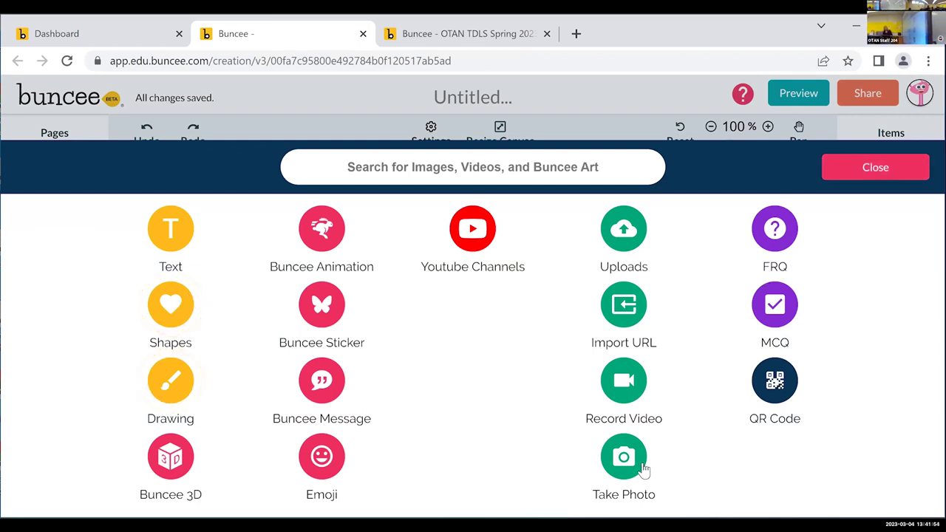
Step: Search Ted-ED YouTube videos for 'happiness' and select the first TED talk result
left_click(464, 231)
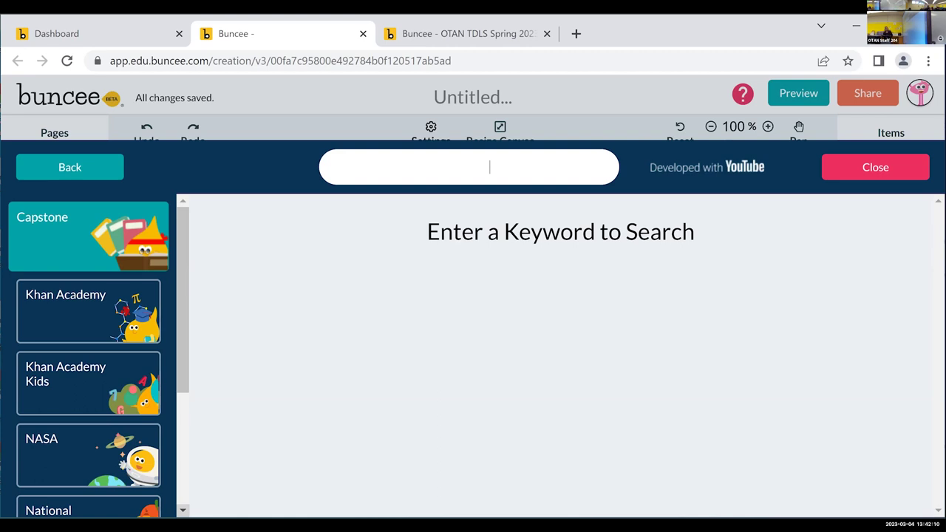
scroll(88, 355, "down", 2)
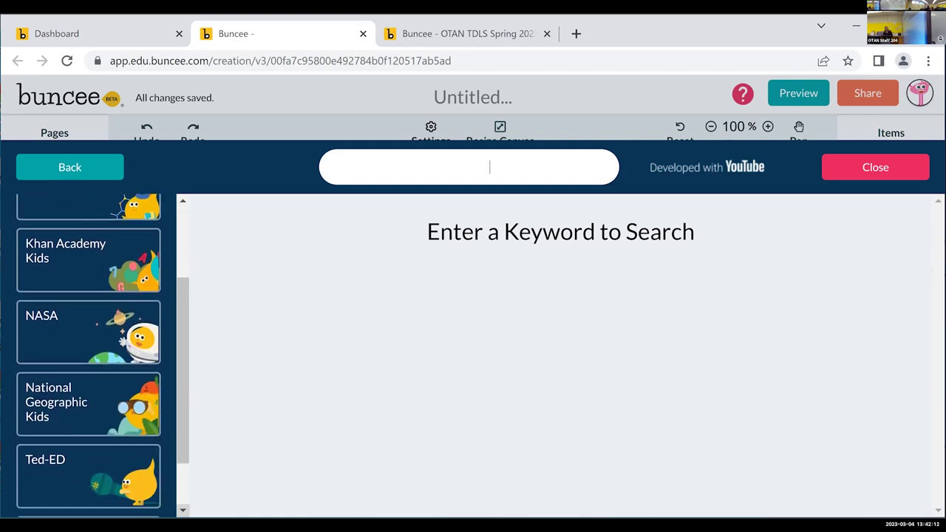
scroll(89, 354, "down", 1)
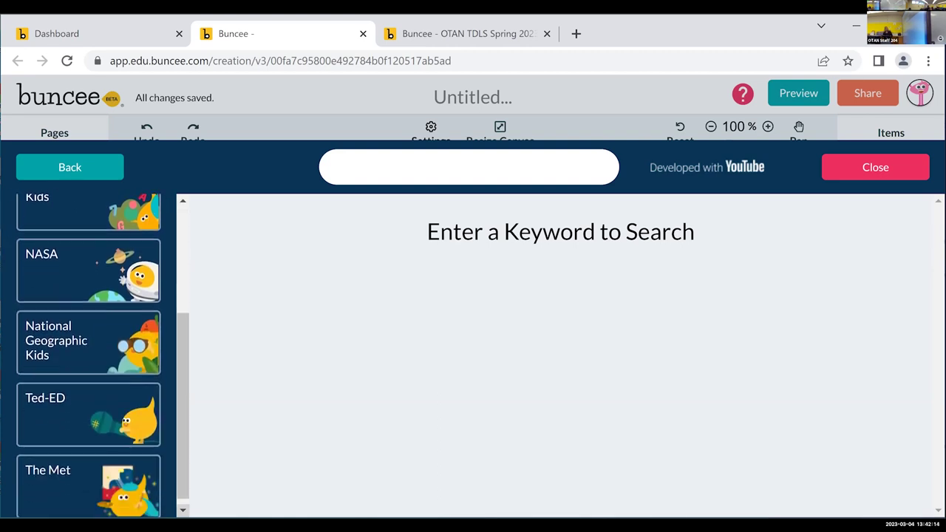
left_click(72, 421)
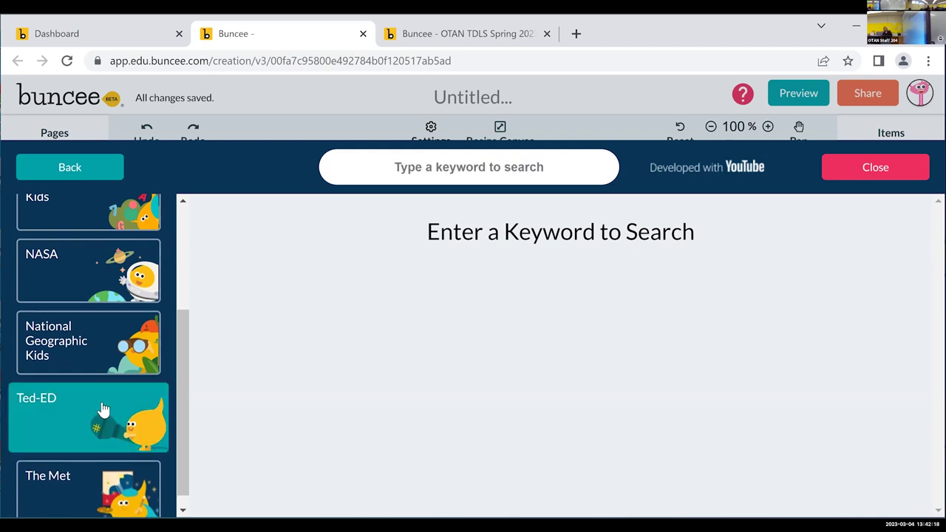
left_click(413, 169)
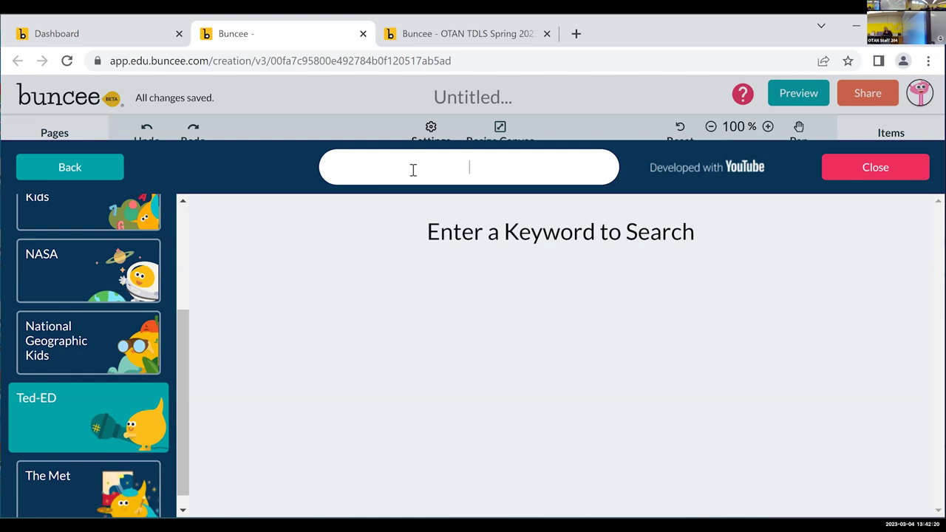
type("happiness")
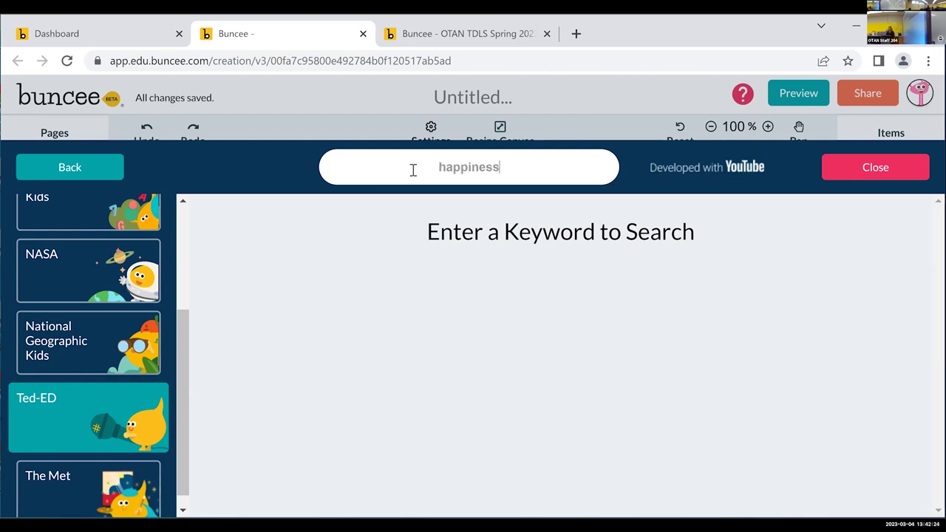
key("Return")
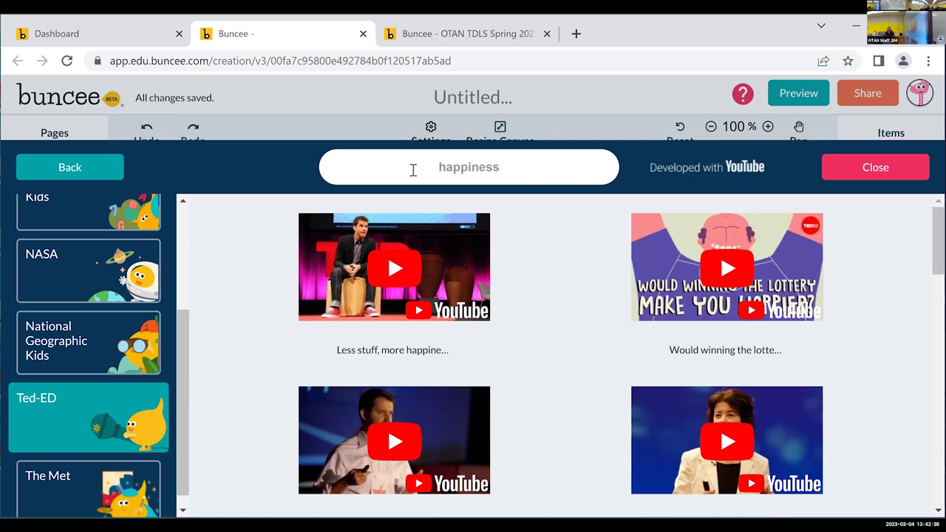
left_click(409, 255)
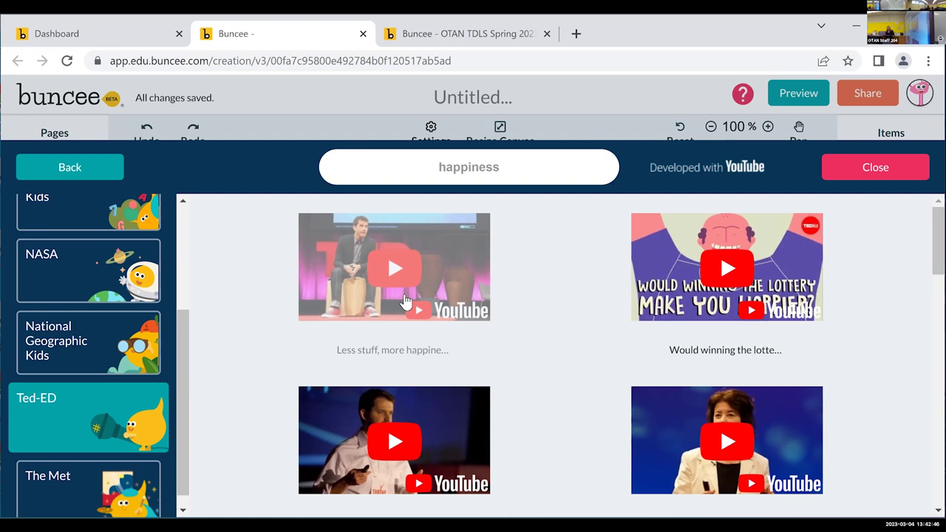
left_click(405, 301)
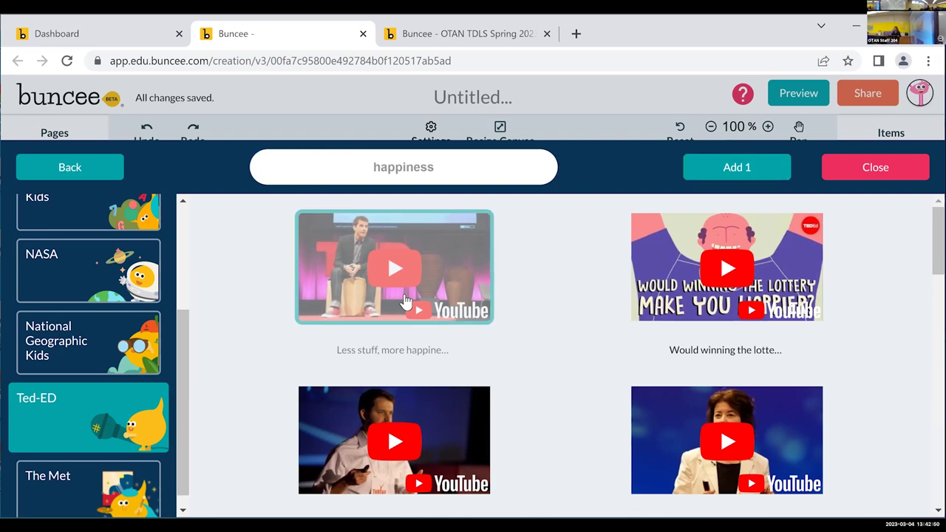
Step: Insert the 'Less stuff, more happiness' video below the message and deselect it
left_click(768, 177)
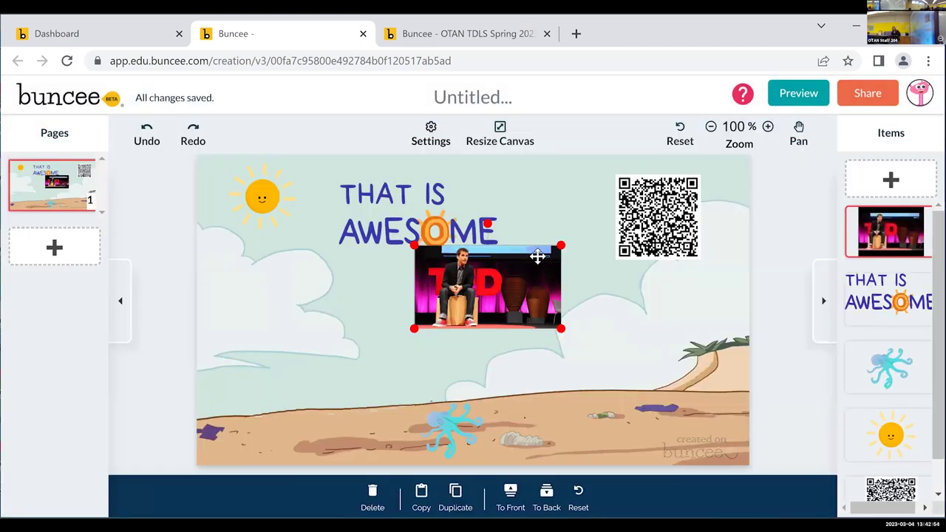
key("space")
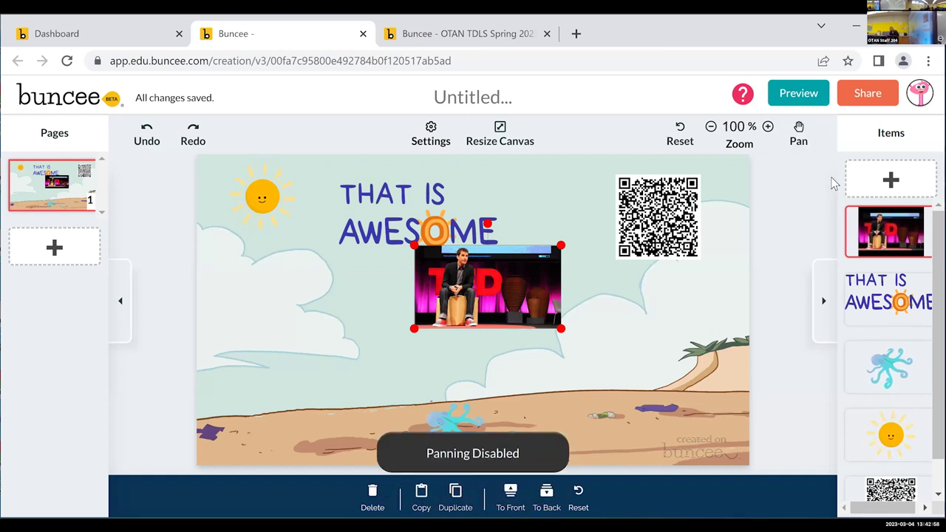
left_click(604, 344)
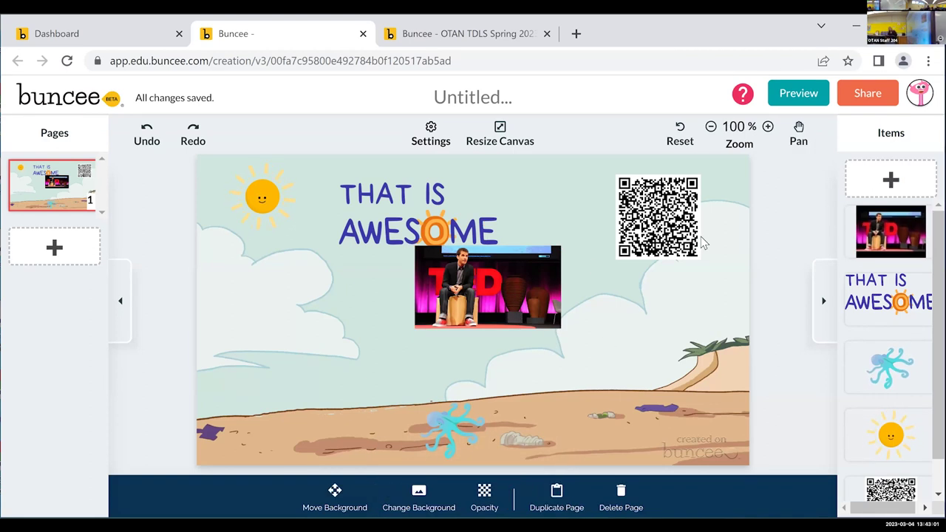
Step: Open the video recorder, allow camera and microphone access, then close it without recording
left_click(889, 180)
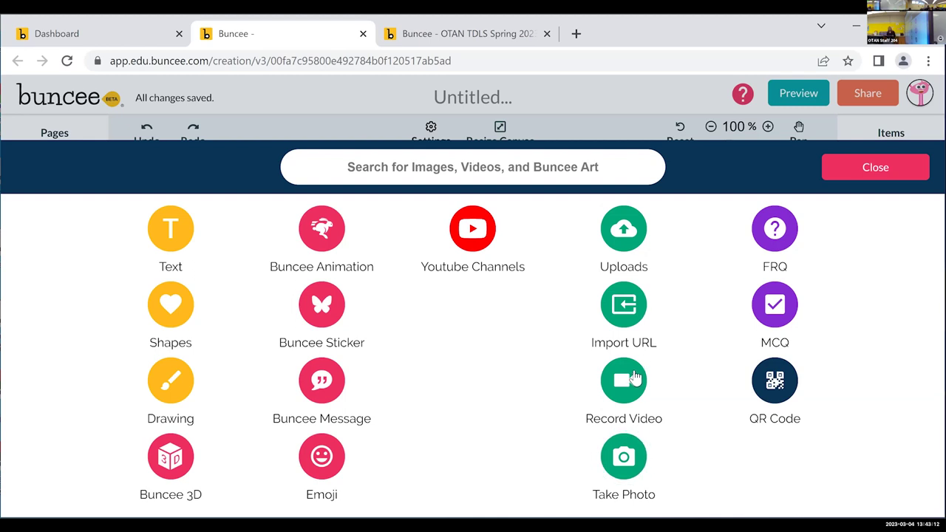
left_click(633, 379)
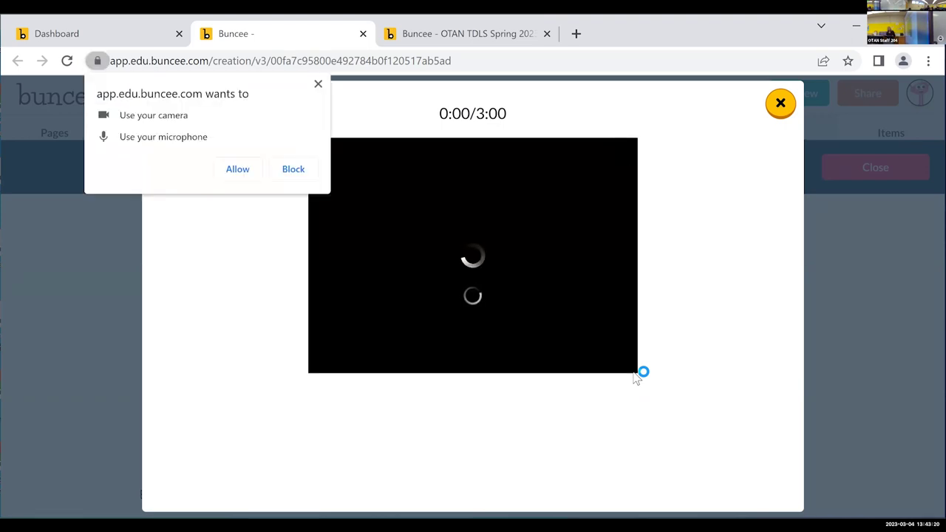
left_click(236, 169)
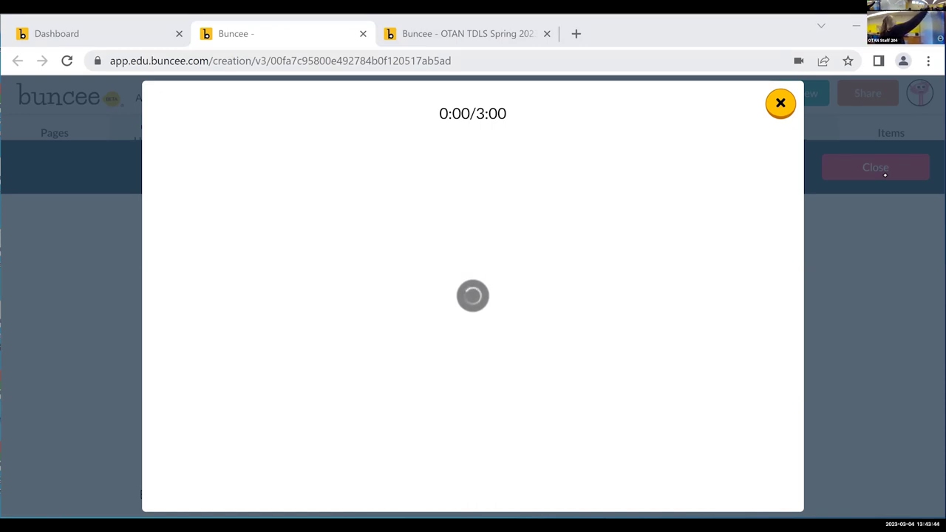
left_click(885, 175)
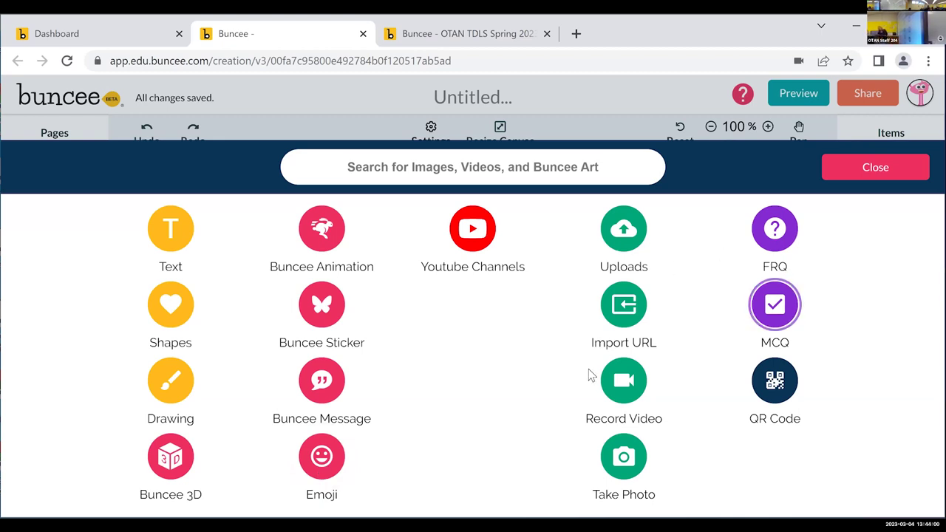
Step: Add the white Stencil Petals flower shape to the sand beside the octopus
left_click(178, 310)
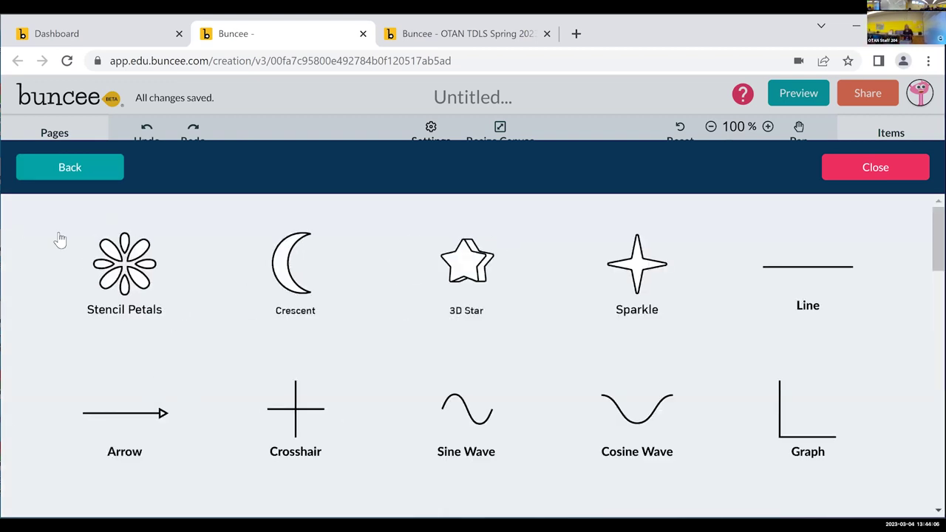
left_click(142, 303)
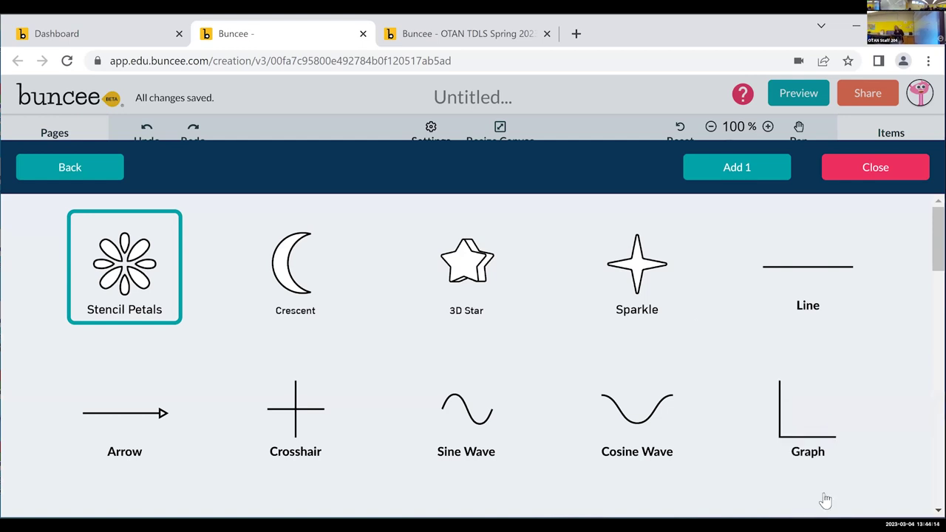
left_click(704, 173)
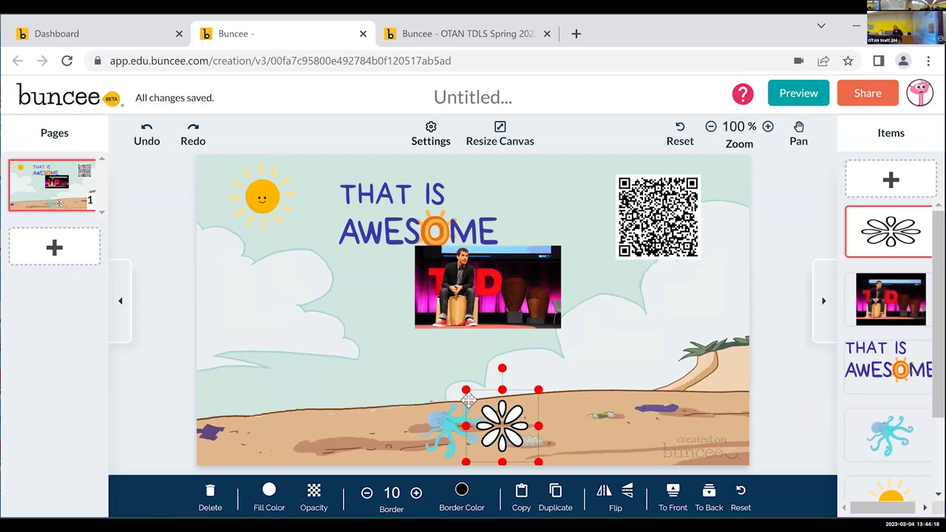
key("space")
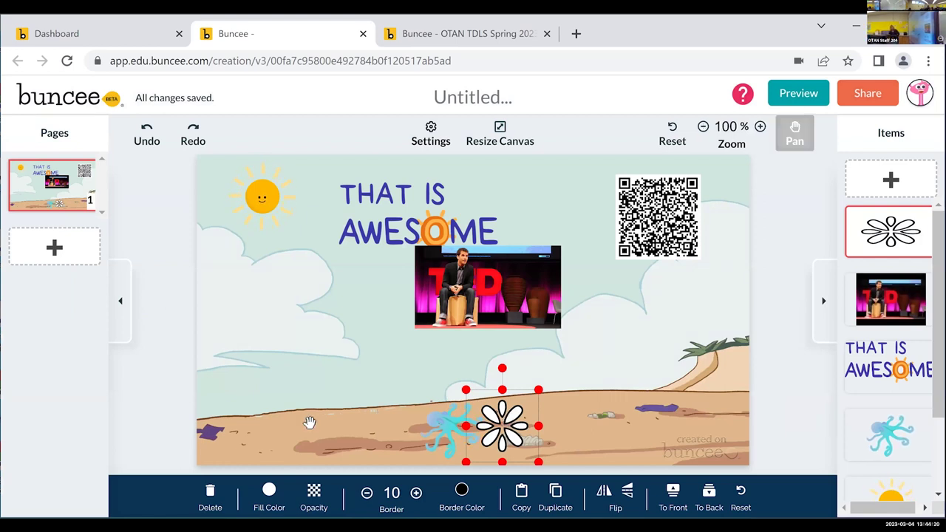
key("space")
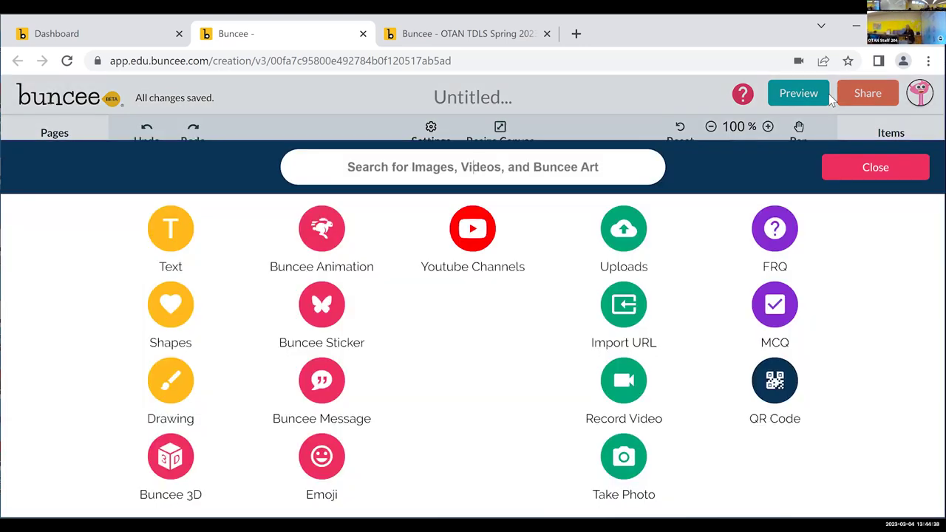
Step: Add a blank text box and position it on the page's left side, over the clouds
left_click(175, 234)
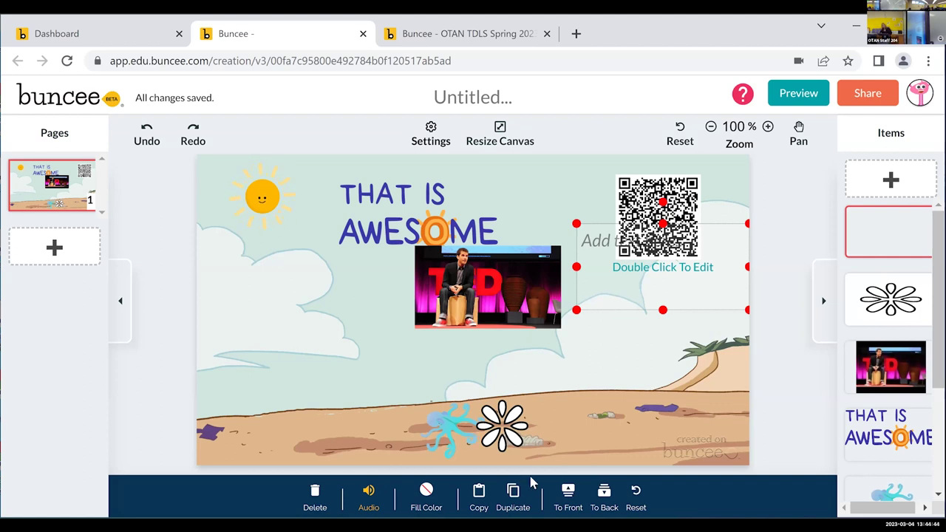
key("space")
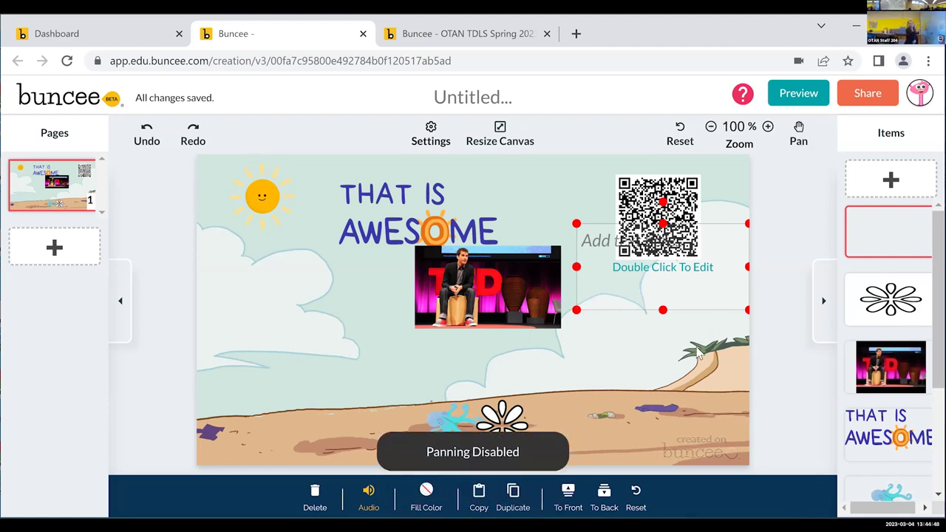
left_click_drag(663, 281, 271, 354)
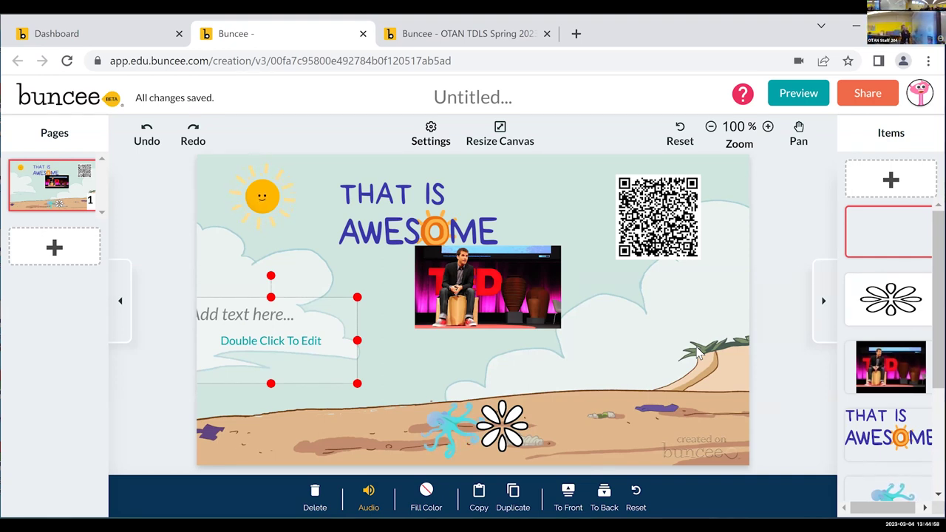
left_click_drag(271, 354, 305, 350)
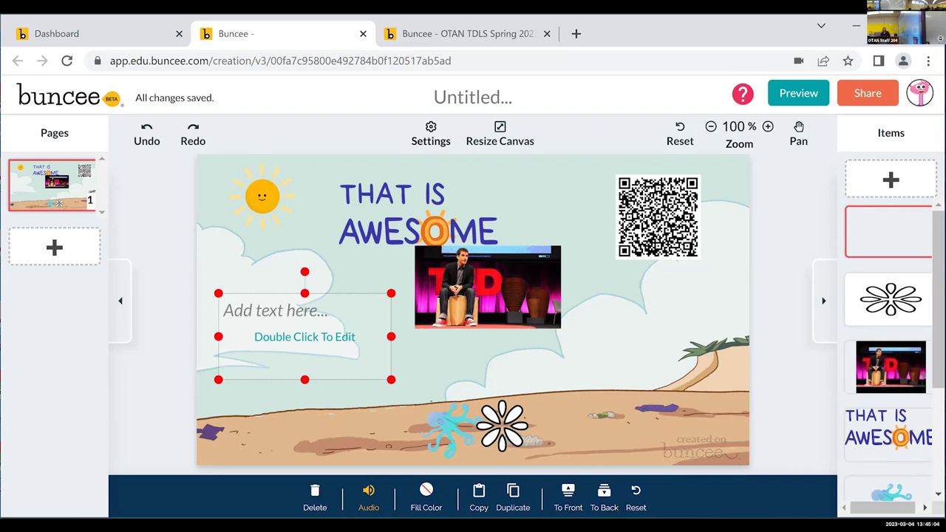
Step: Type the creator's full name and 'MiraCosta College' on two lines, indenting the first line slightly
double_click(290, 330)
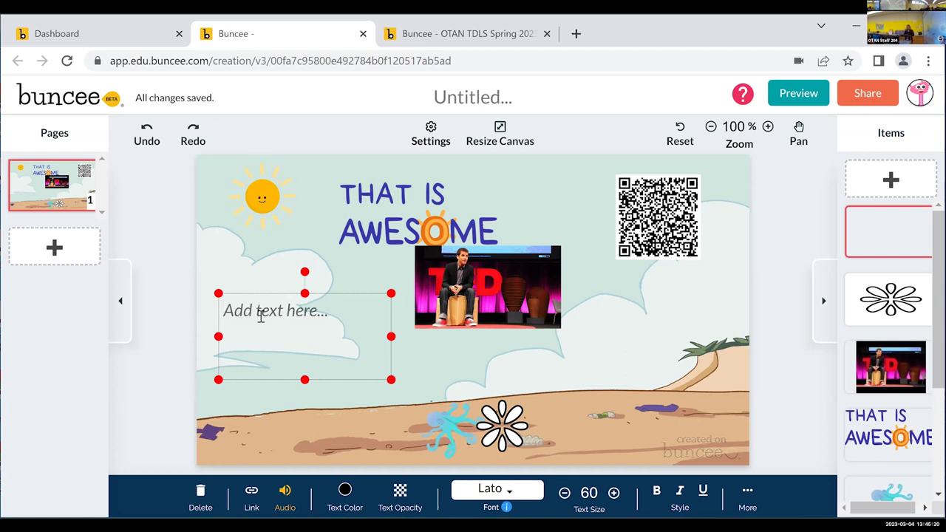
type("Kartin")
key("BackSpace")
key("BackSpace")
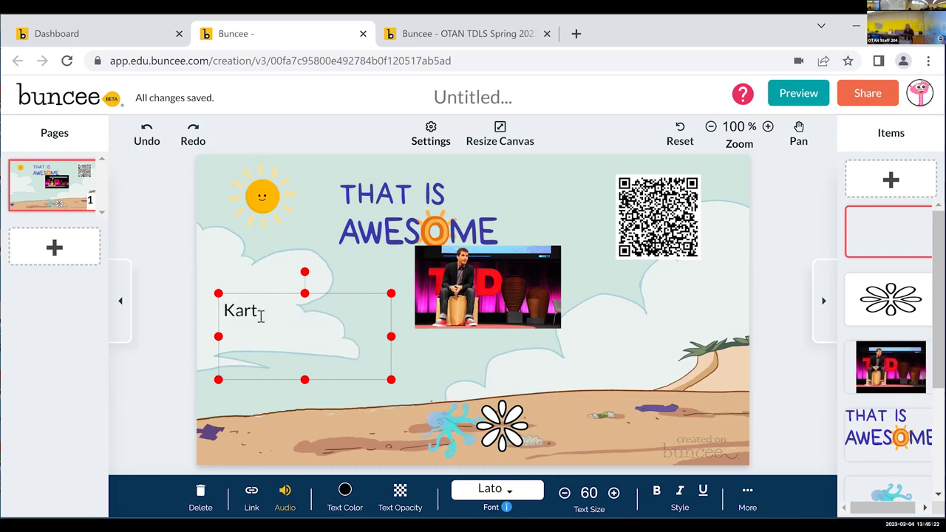
type("trina Tamu")
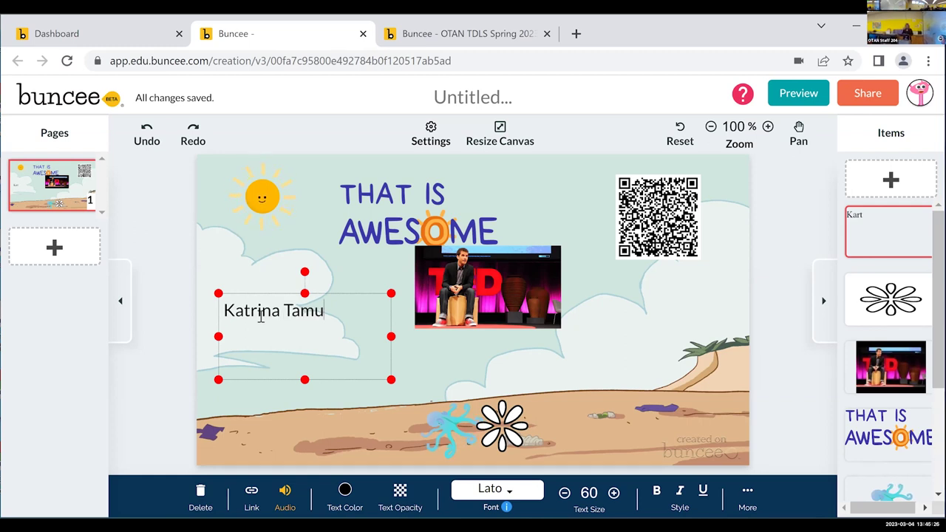
type("raMiraCosta oll")
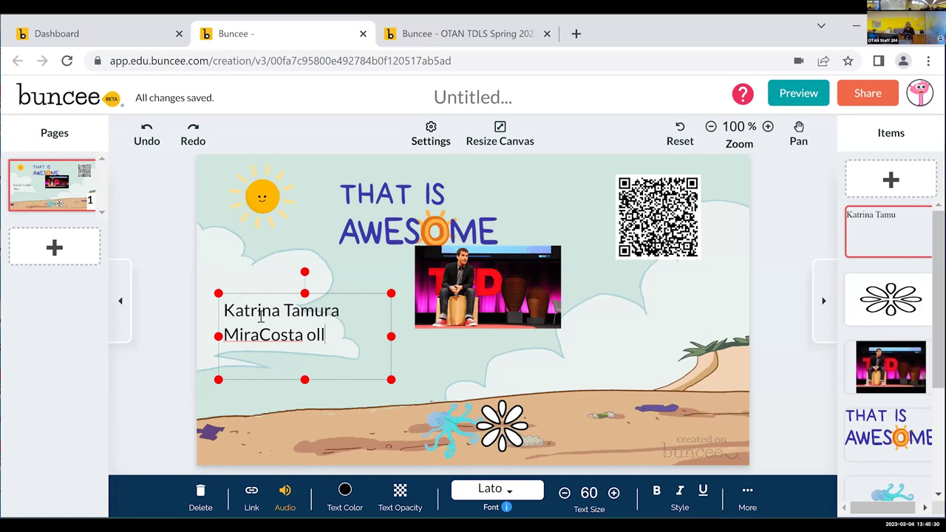
type("ege")
key("BackSpace")
key("BackSpace")
key("BackSpace")
key("BackSpace")
key("BackSpace")
key("BackSpace")
key("BackSpace")
type("Co")
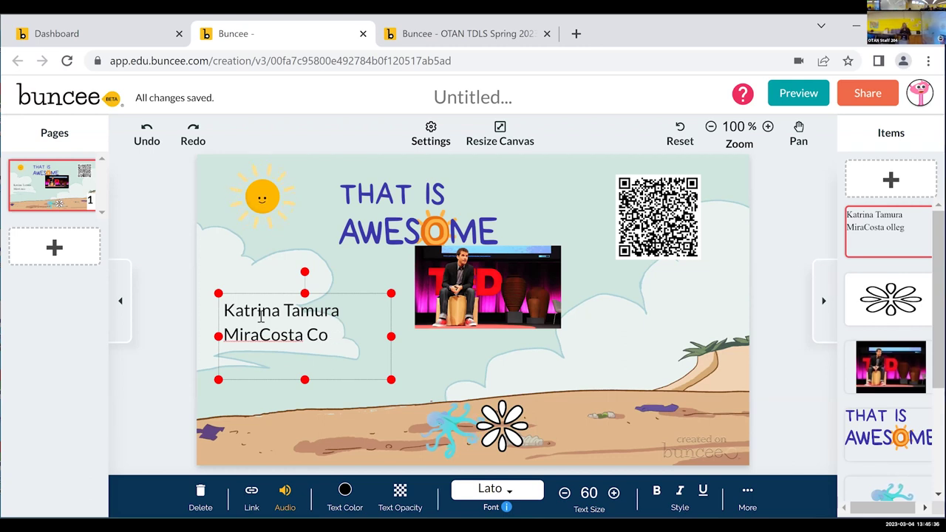
type("llege")
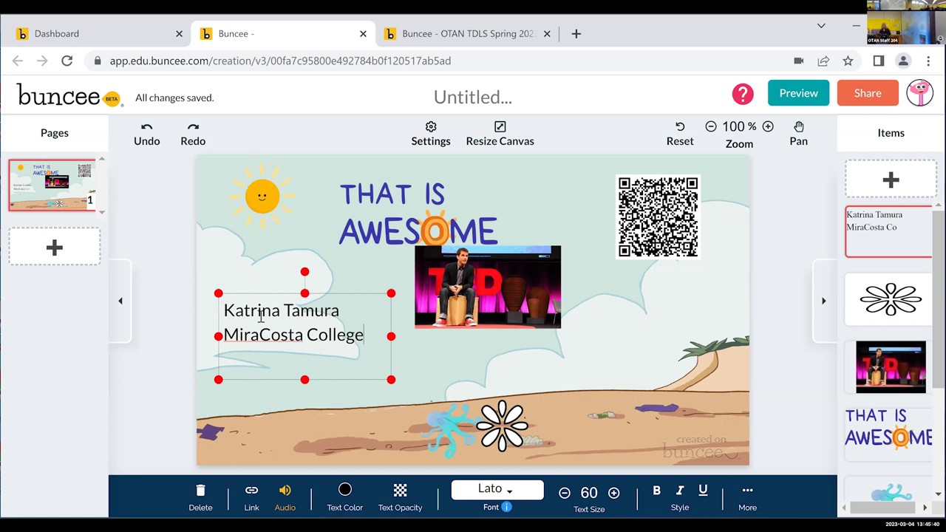
left_click_drag(260, 316, 223, 314)
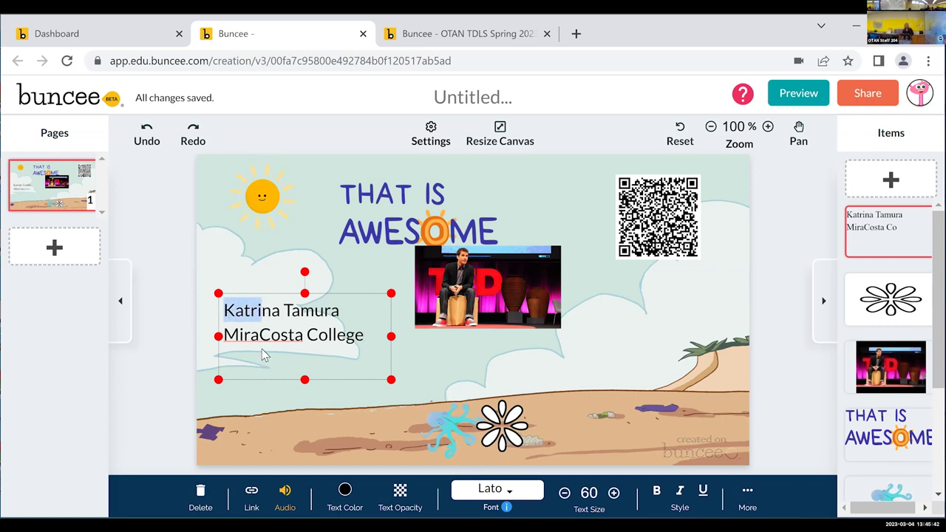
left_click(261, 349)
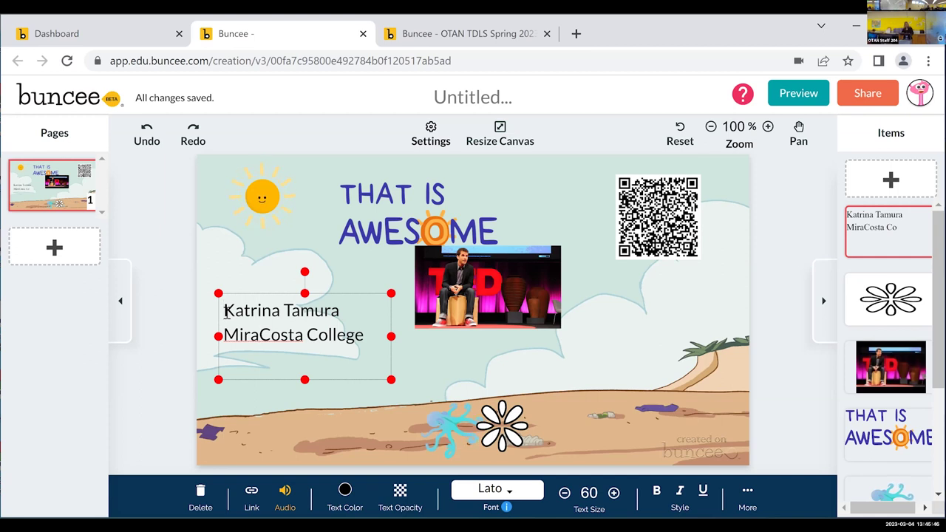
left_click(226, 311)
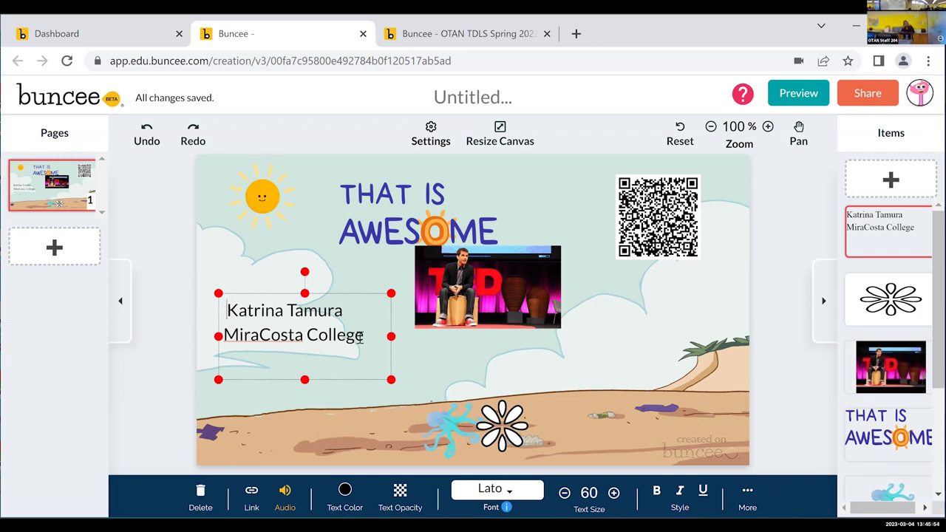
left_click(506, 490)
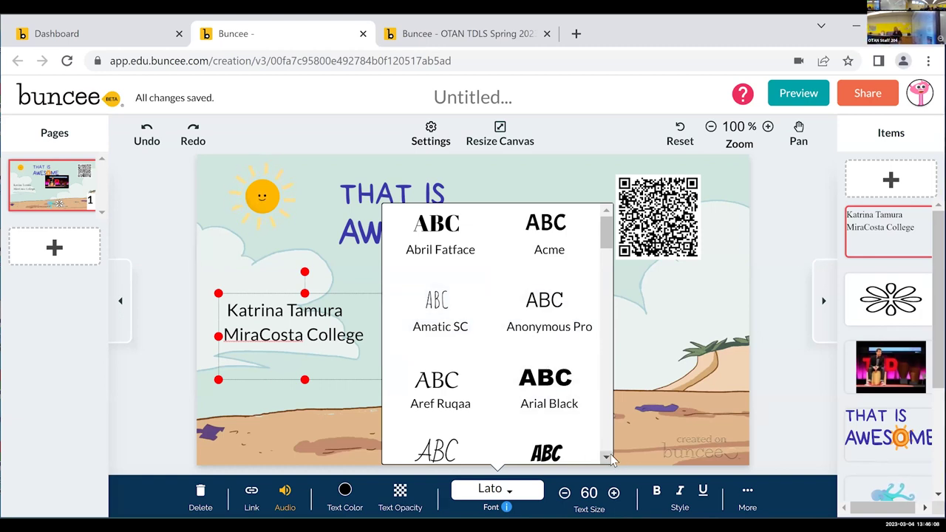
scroll(607, 455, "down", 5)
scroll(611, 454, "down", 5)
scroll(611, 454, "down", 5)
scroll(611, 454, "down", 5)
scroll(610, 454, "down", 5)
scroll(611, 454, "down", 5)
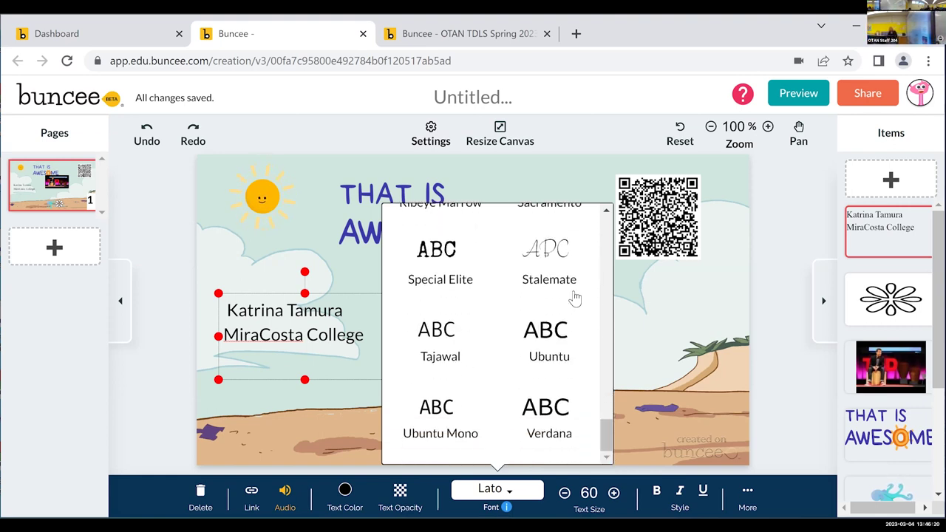
left_click(653, 311)
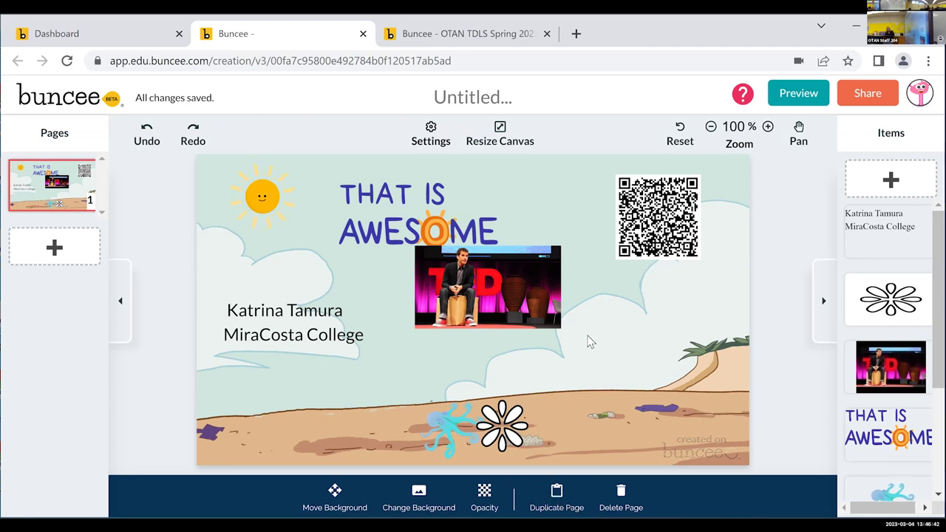
Step: Duplicate the beach page as page 2, then back out of the Blank and Stitching page options
left_click(556, 496)
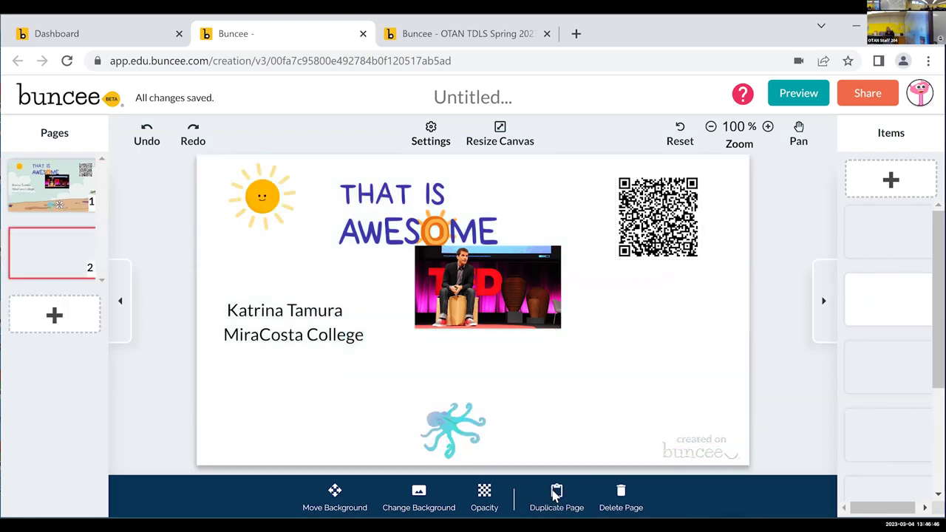
left_click(46, 320)
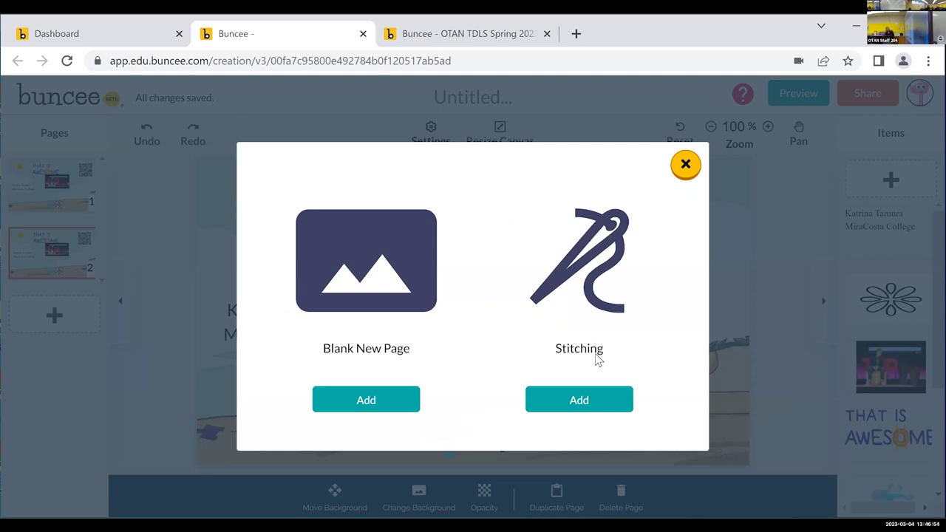
left_click(358, 399)
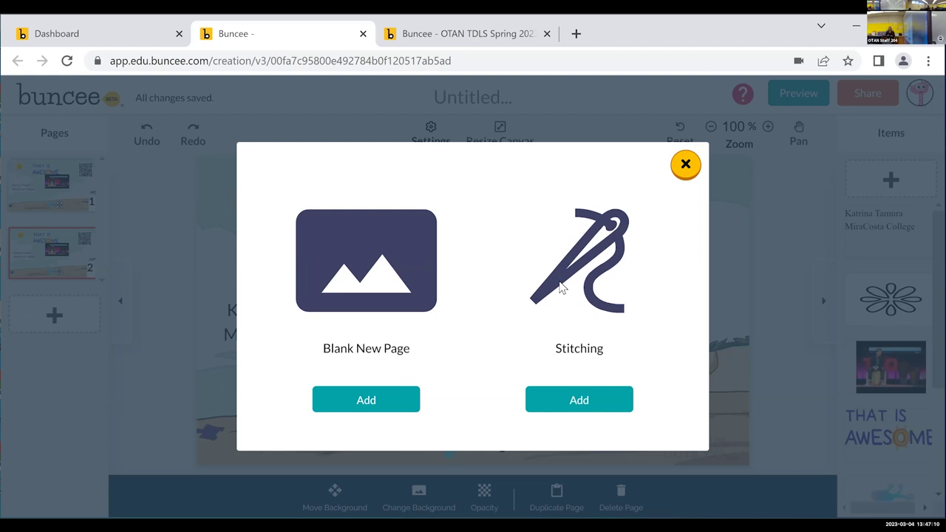
left_click(614, 401)
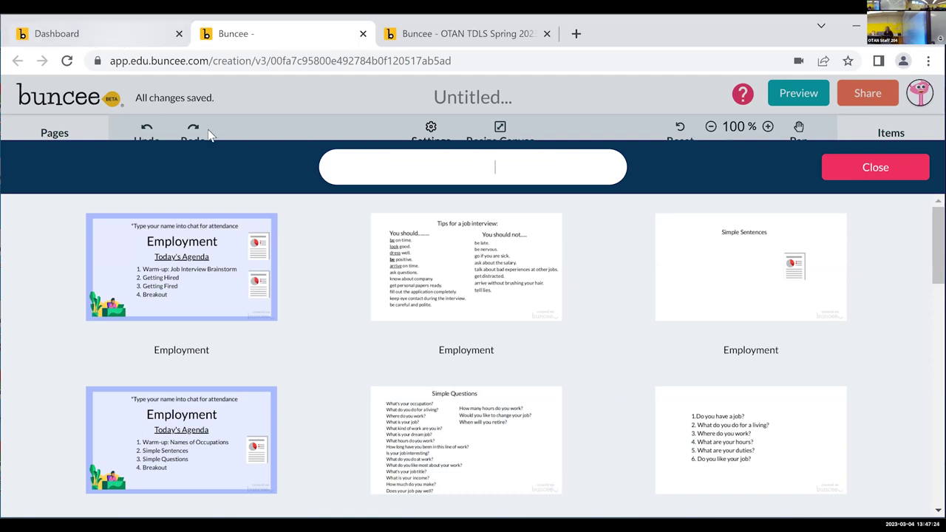
left_click(875, 170)
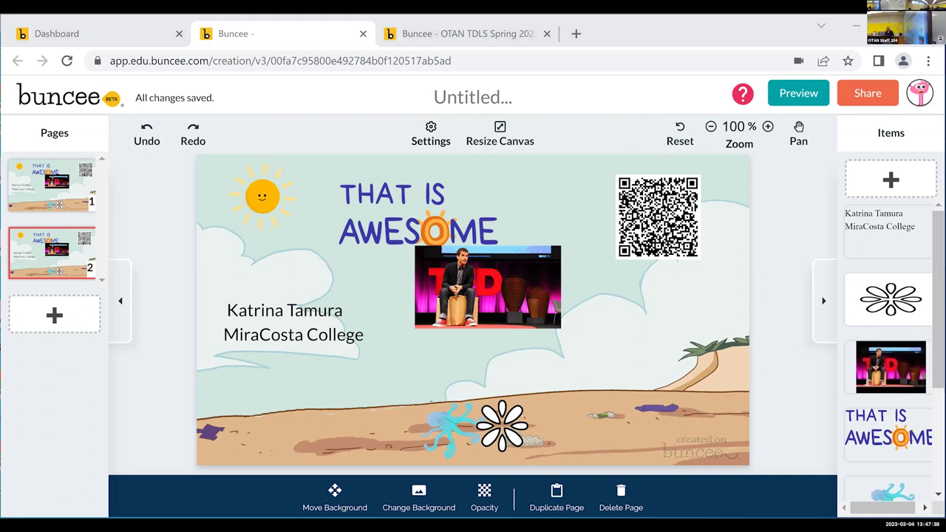
Step: Open the Untitled beach buncee from the My Buncees dashboard in view mode
left_click(59, 37)
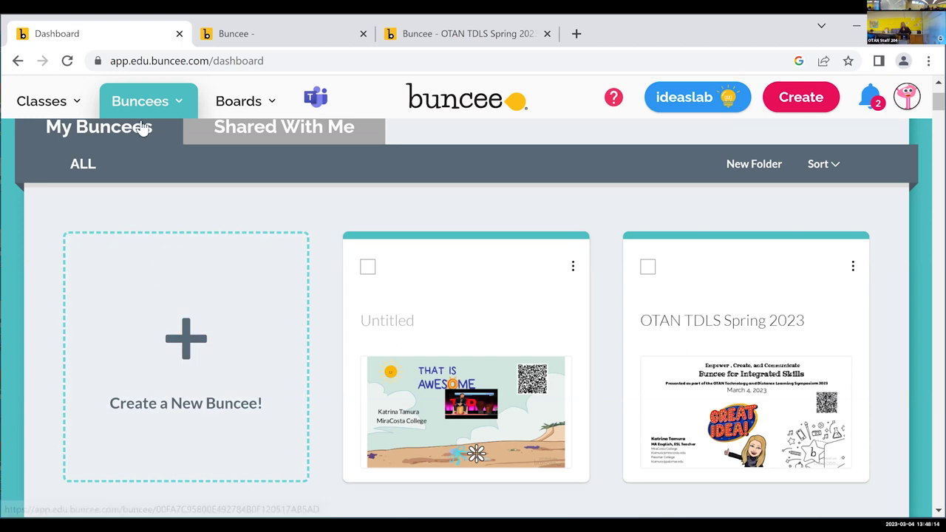
left_click(489, 363)
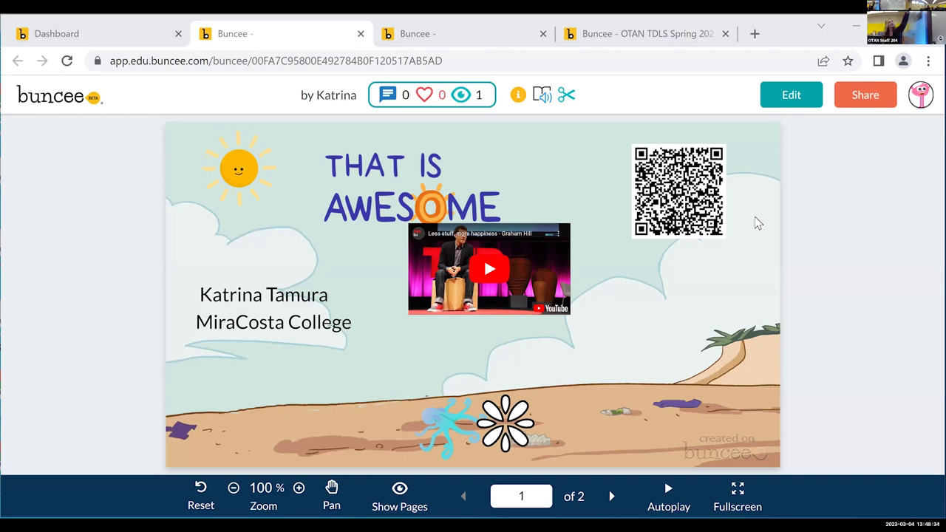
Step: Copy the beach buncee's link from the Share dialog's Code tab
left_click(865, 95)
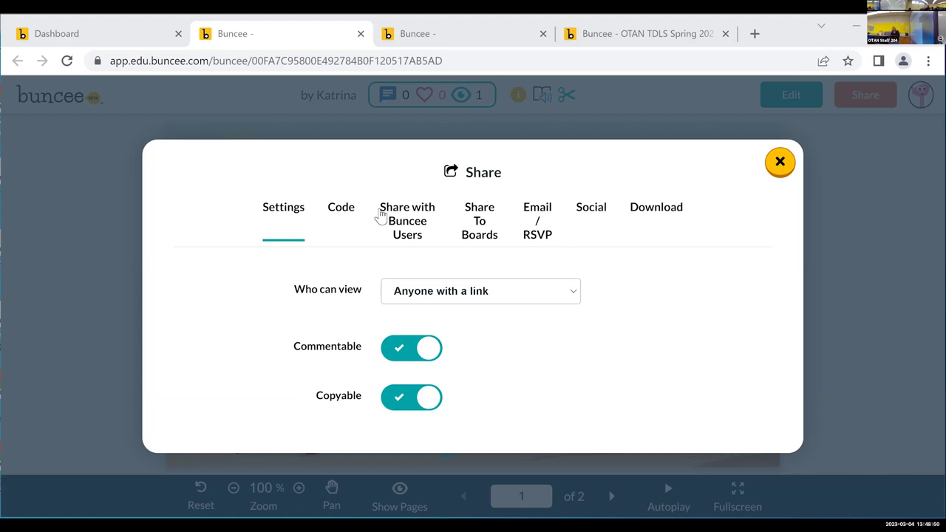
left_click(340, 208)
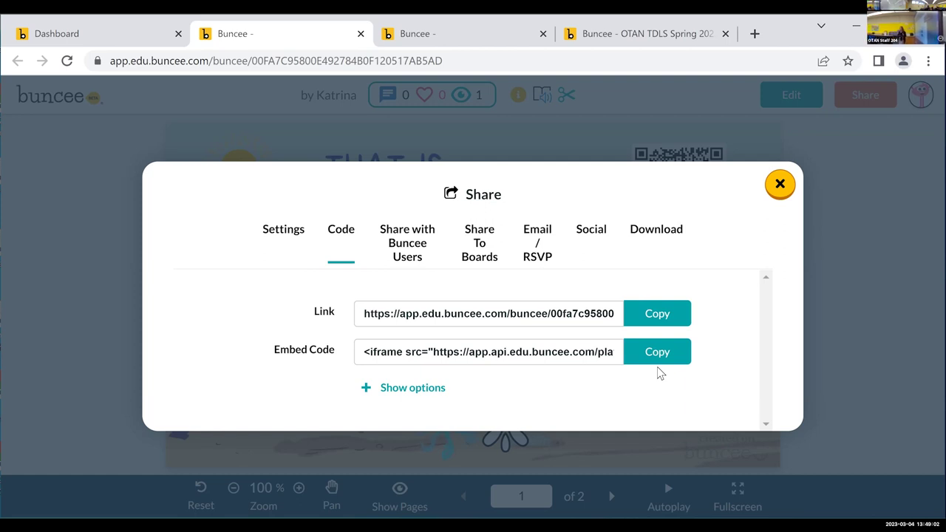
left_click(657, 313)
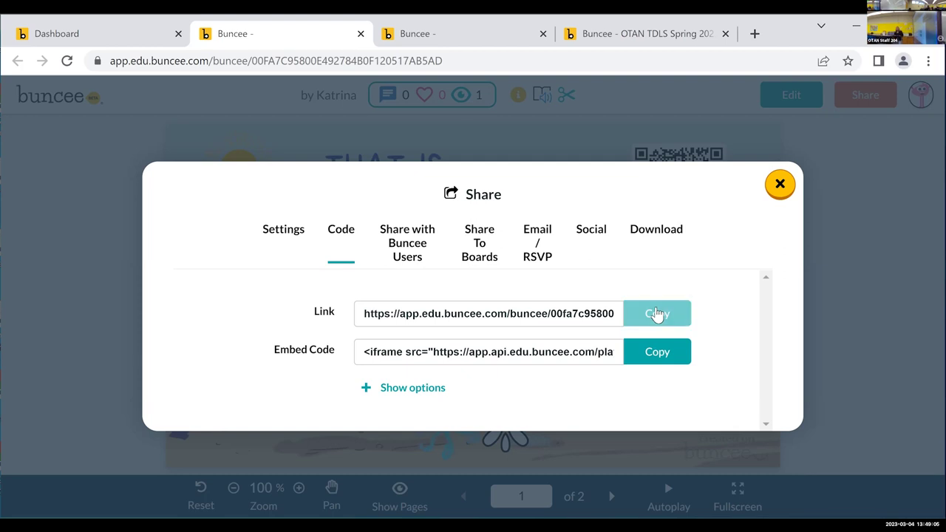
left_click(405, 250)
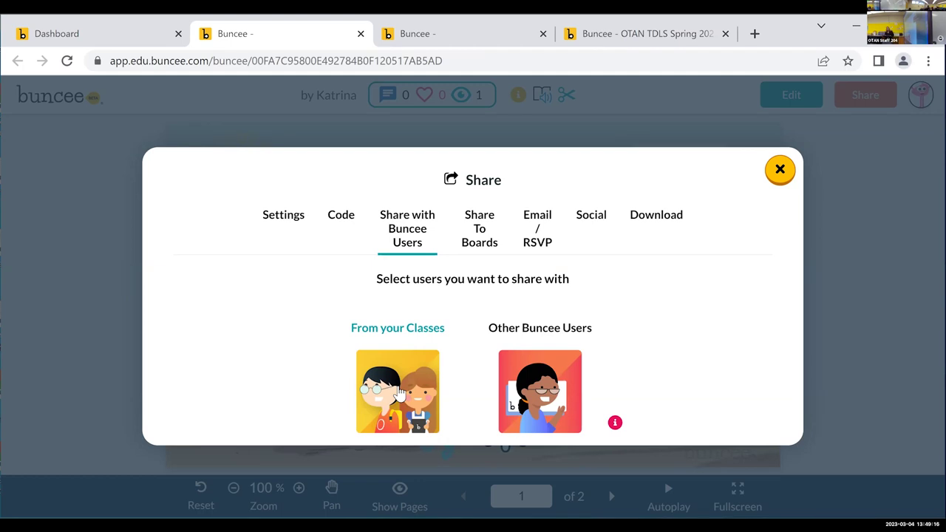
Step: Share the buncee with all students in the OTAN TDLS 2023 class section
left_click(399, 394)
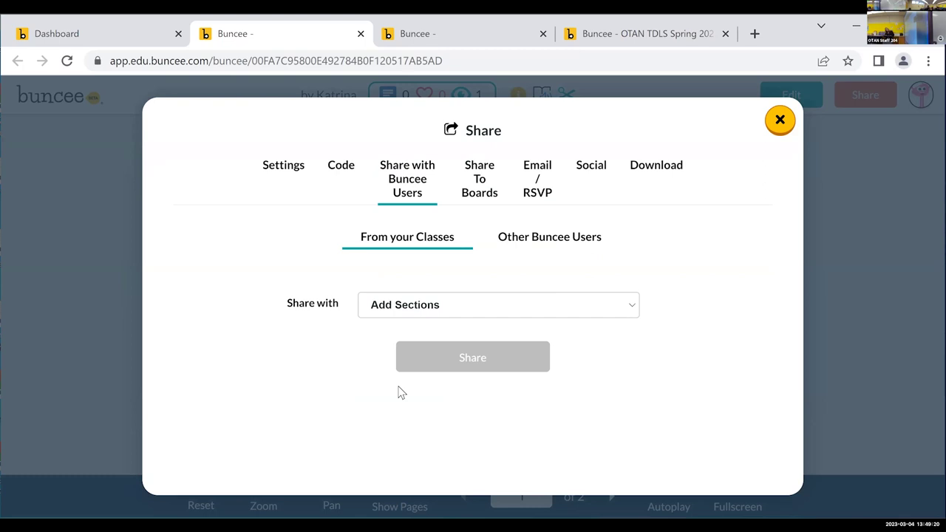
left_click(633, 305)
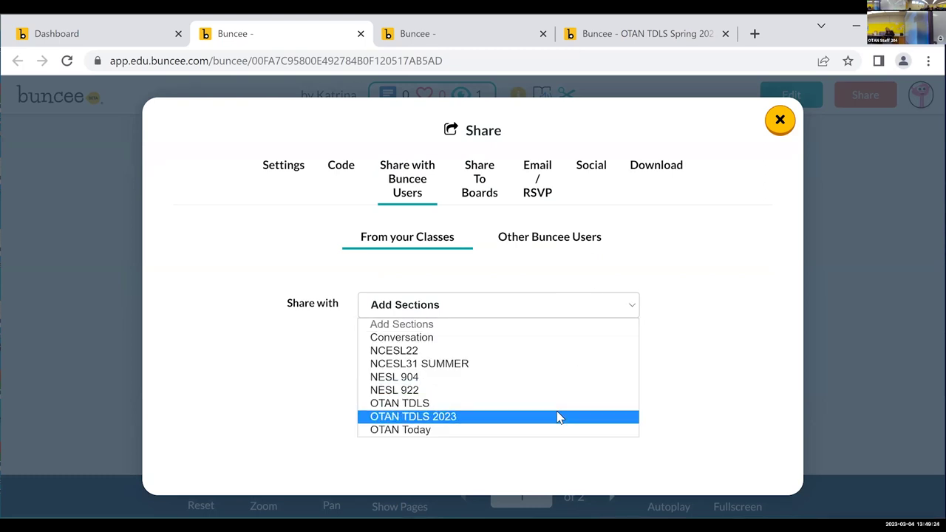
left_click(559, 418)
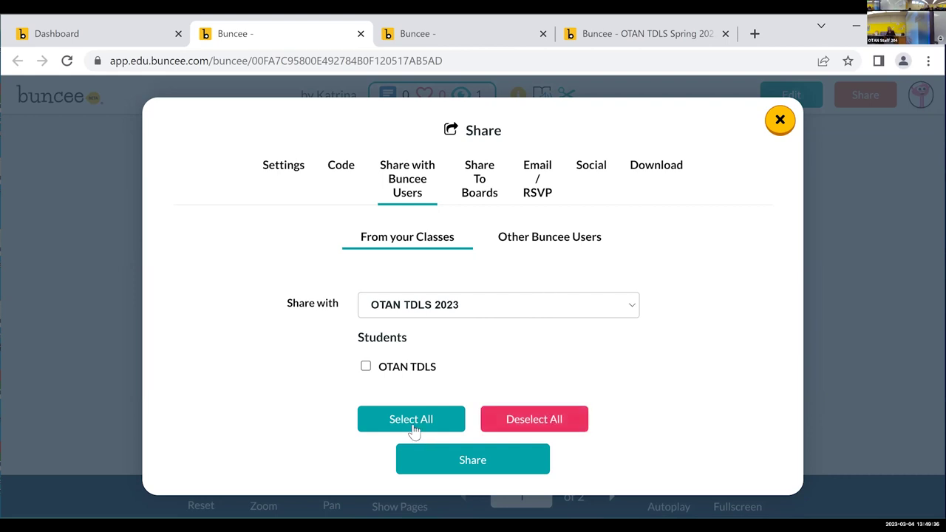
left_click(366, 366)
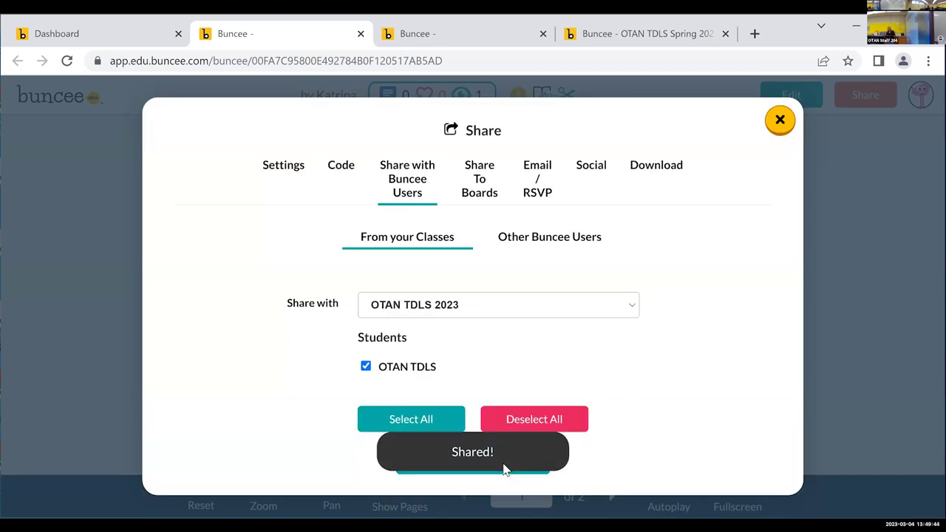
left_click(534, 249)
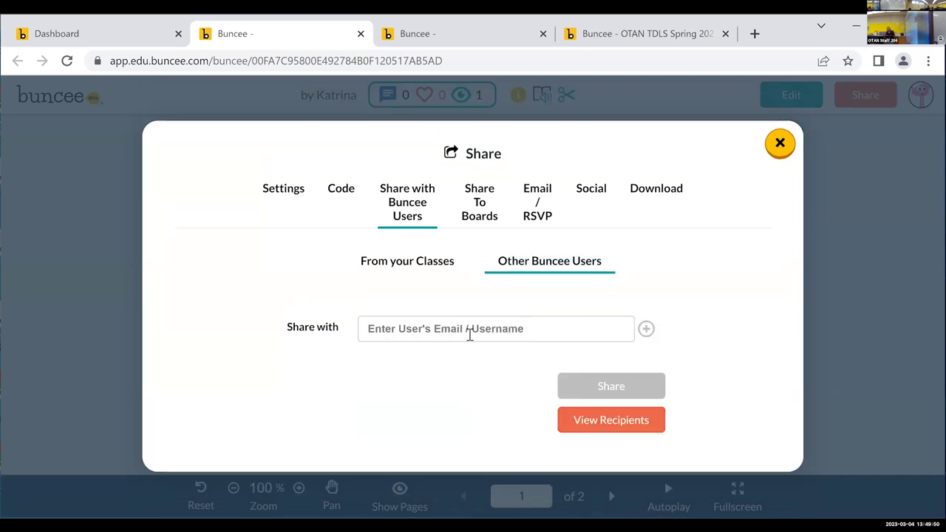
Step: Look through the Boards, Email / RSVP, Social and Download sharing tabs
left_click(475, 219)
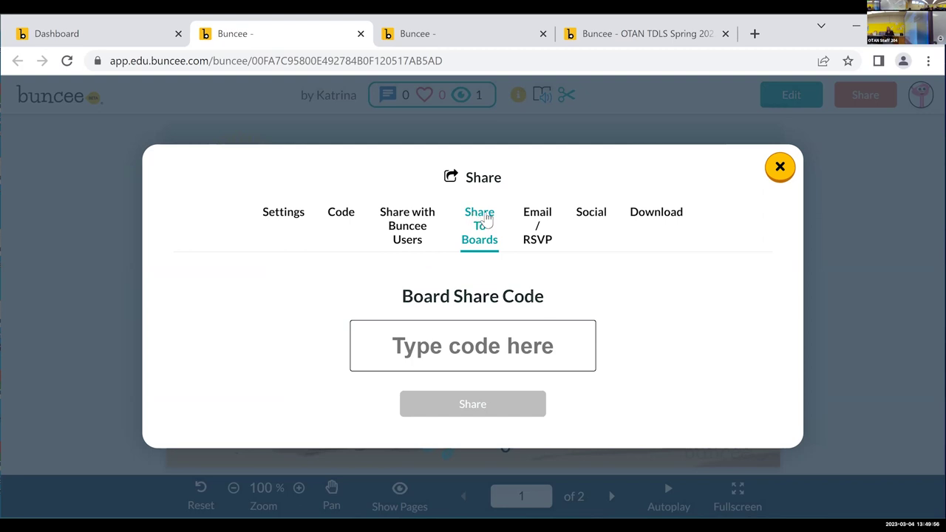
left_click(527, 222)
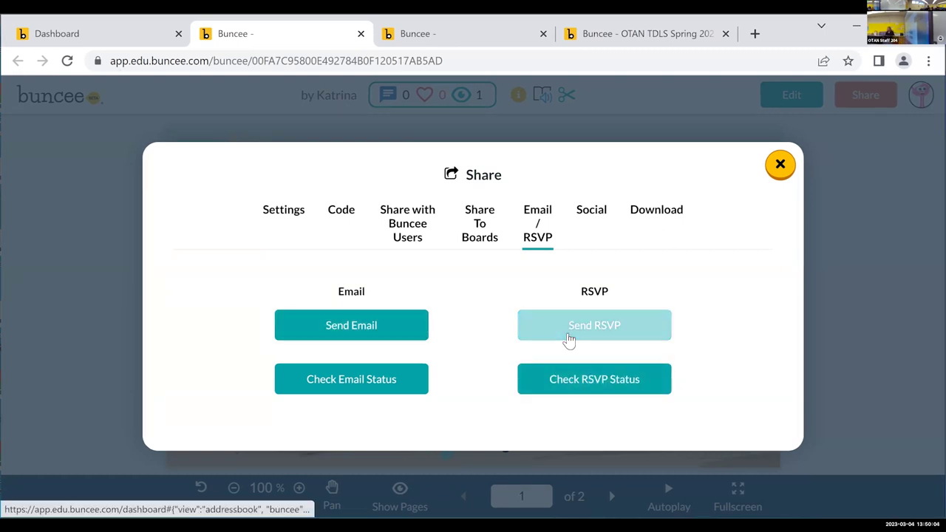
left_click(591, 211)
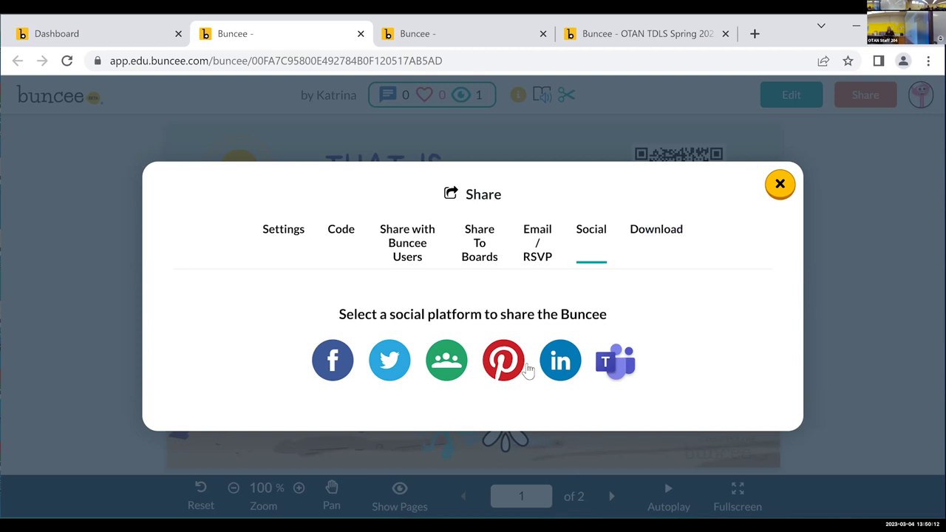
left_click(652, 233)
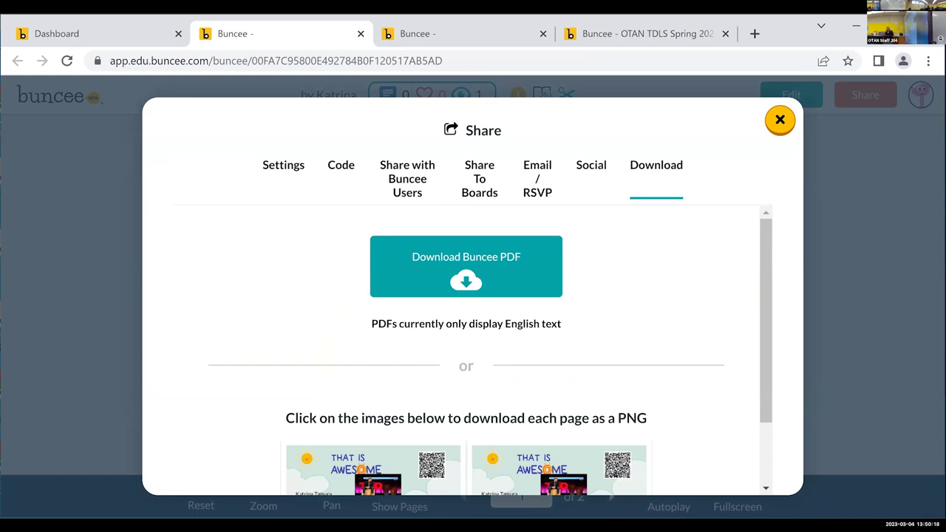
Step: Check the Page 1 and Page 2 PNG downloads, then close the Share dialog
left_click(767, 489)
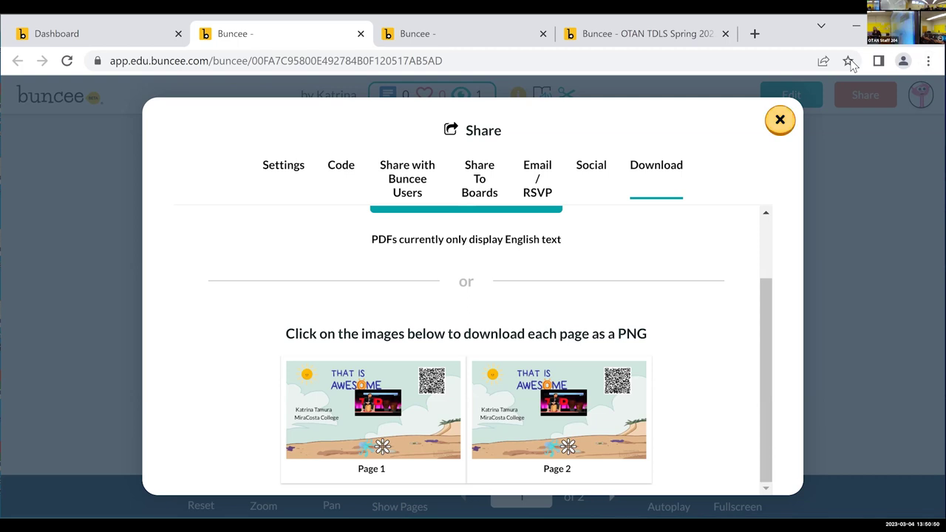
key("Escape")
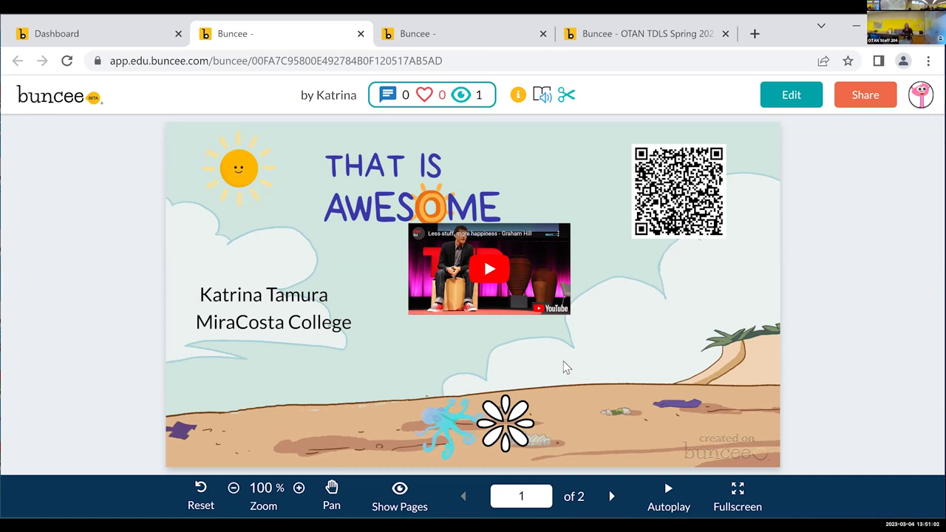
Step: Open the 'At the beach on a Saturday!' buncee via the sun, then the bottle's linked buncee
mouse_move(325, 289)
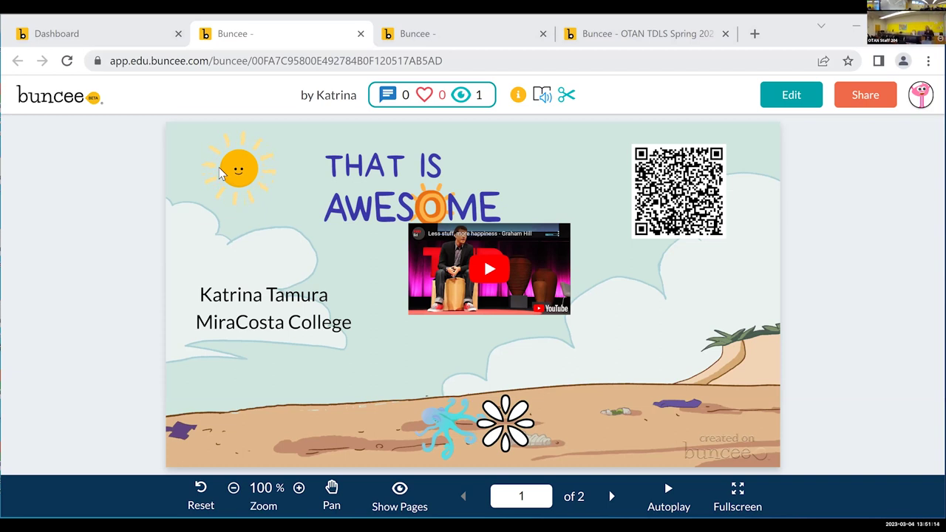
left_click(220, 172)
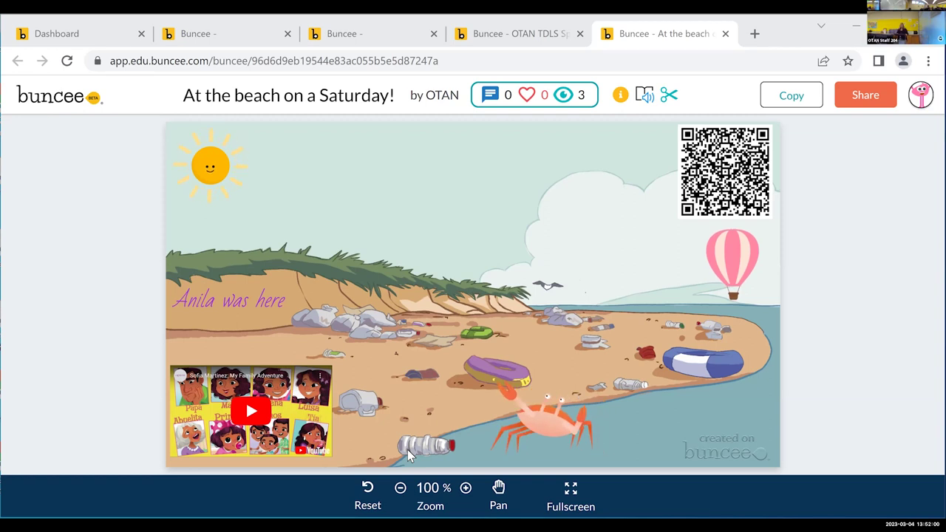
left_click(409, 455)
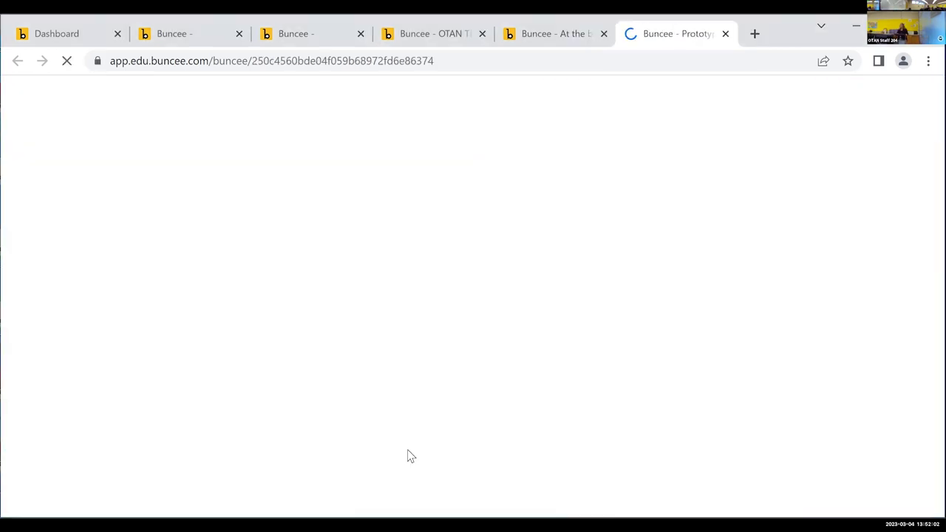
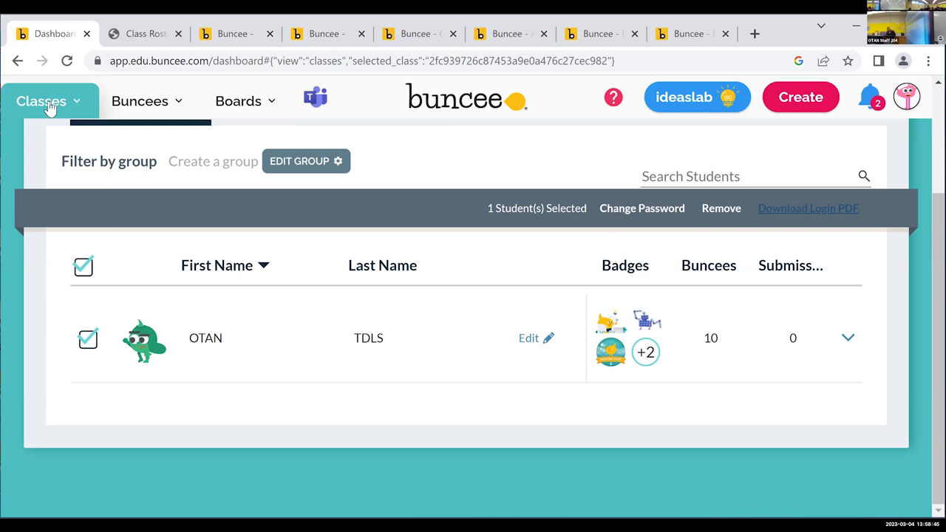
Step: Open the Untitled buncee from My Buncees and bring up its Share window
left_click(148, 101)
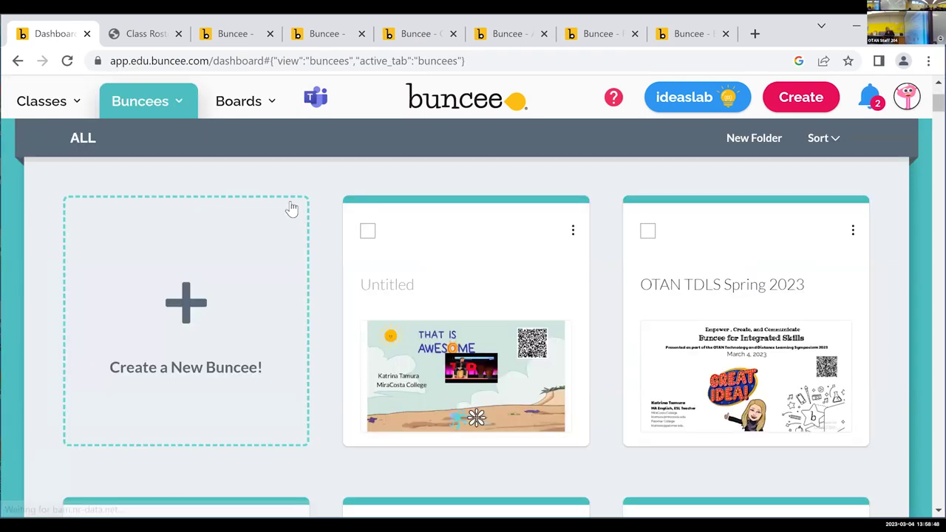
left_click(428, 338)
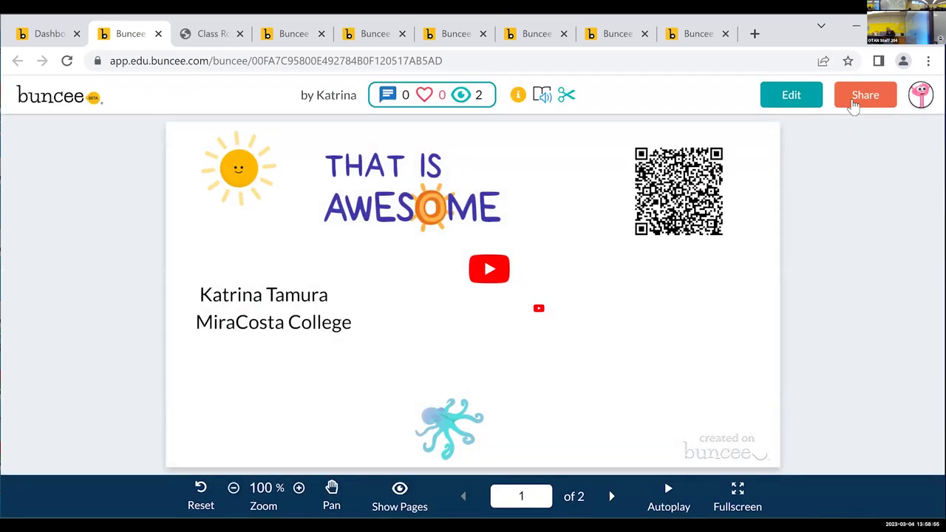
left_click(855, 103)
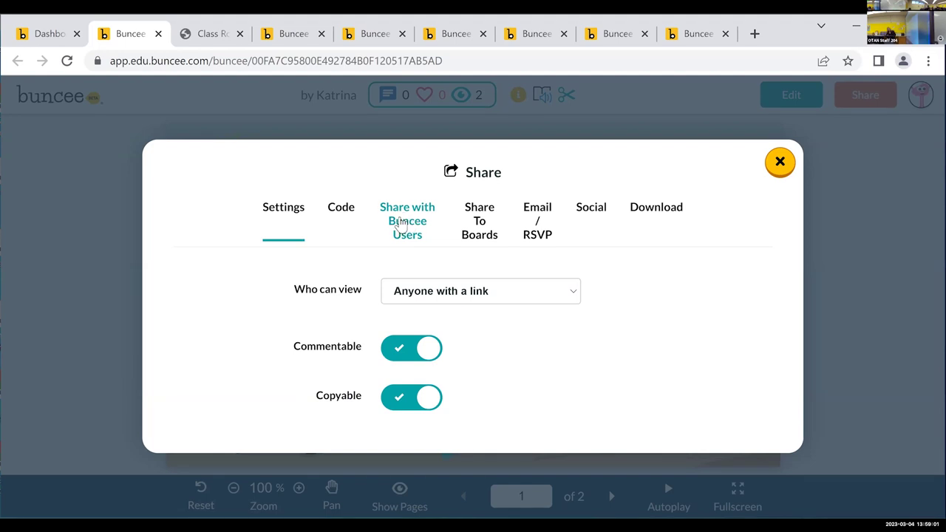
Step: Keep viewing set to anyone with a link, and turn commenting off and back on
left_click(571, 297)
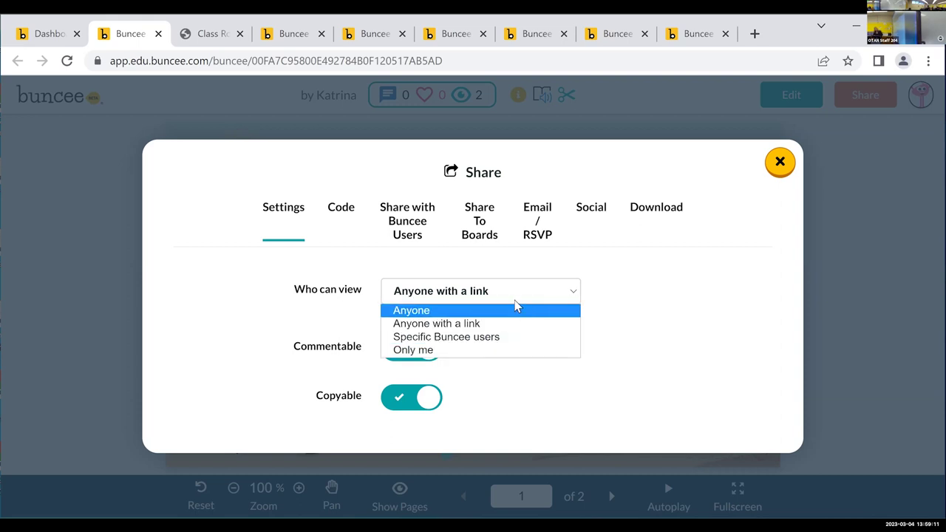
left_click(406, 416)
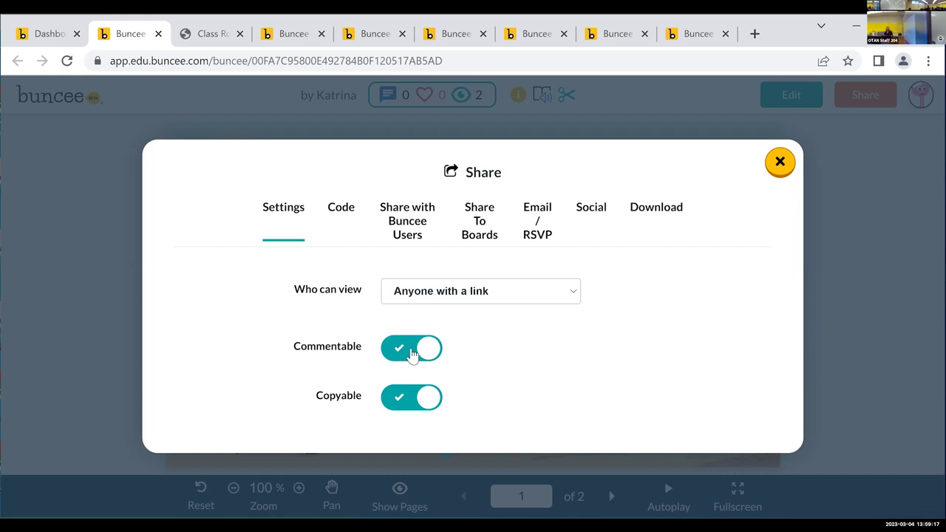
left_click(423, 351)
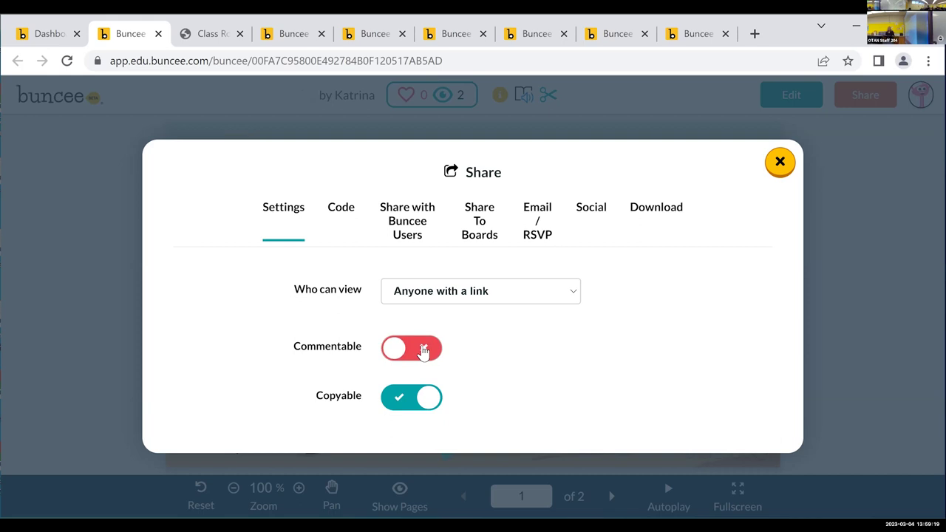
left_click(423, 352)
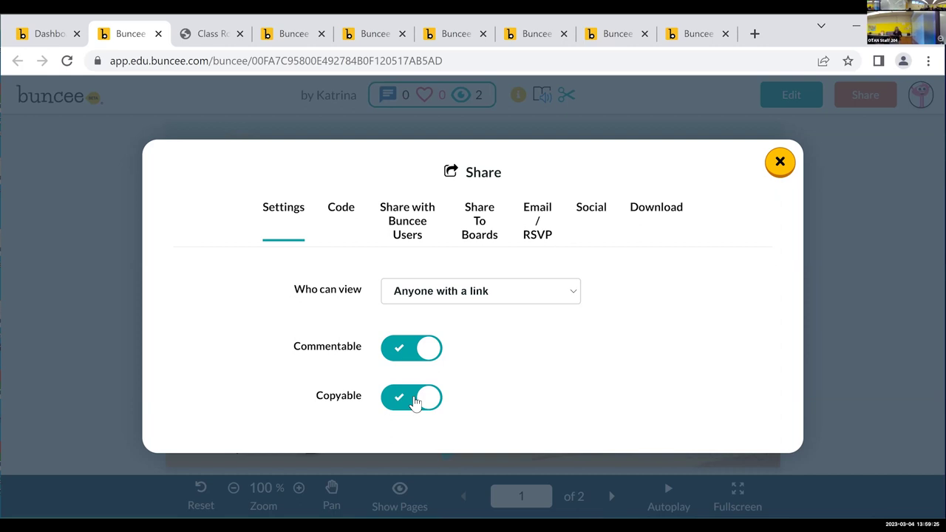
Step: Share the buncee with every student in the OTAN TDLS 2023 class, then close the window
left_click(409, 231)
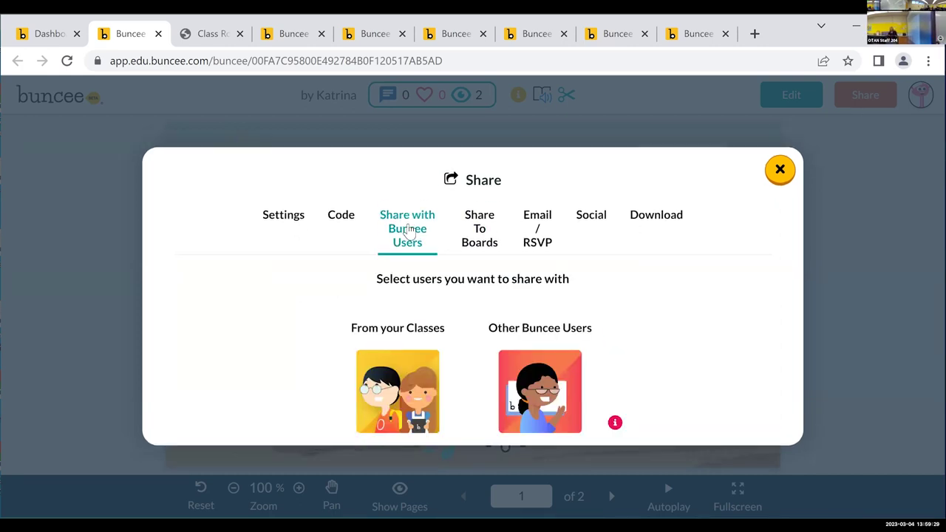
left_click(399, 384)
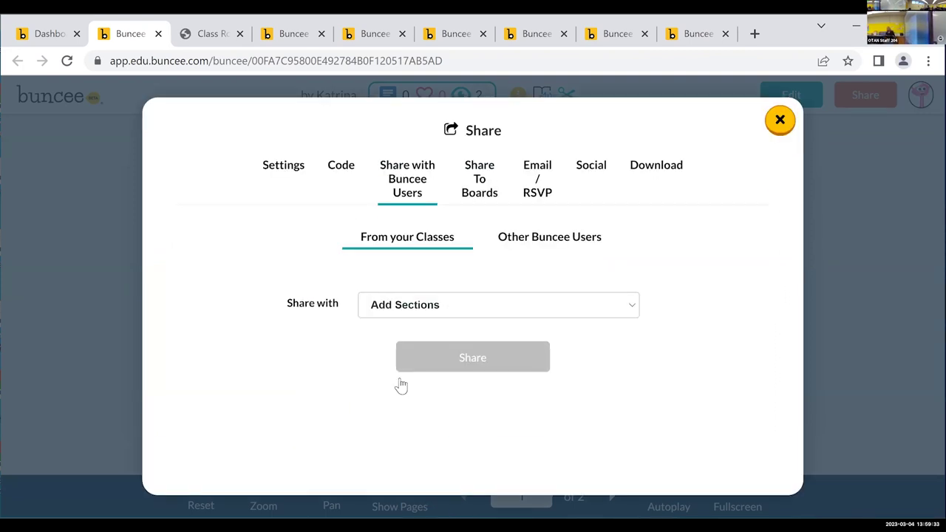
left_click(622, 309)
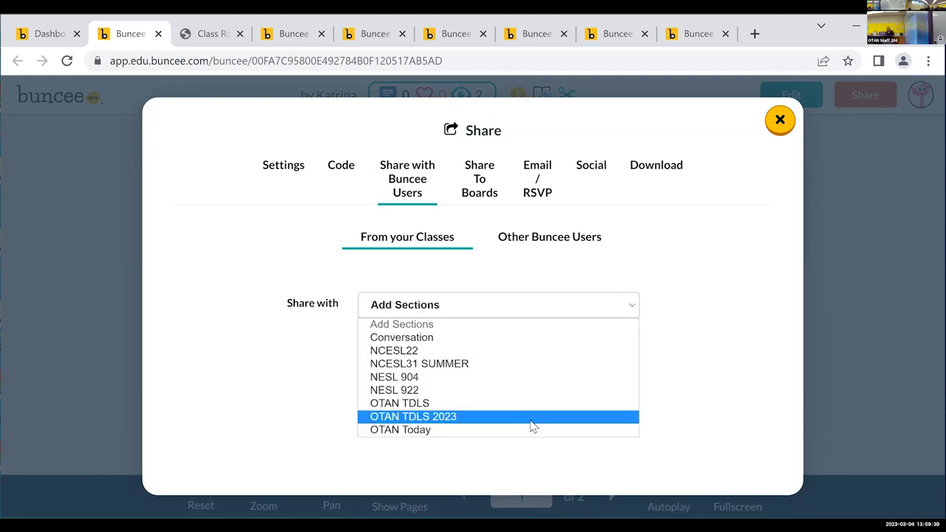
left_click(532, 418)
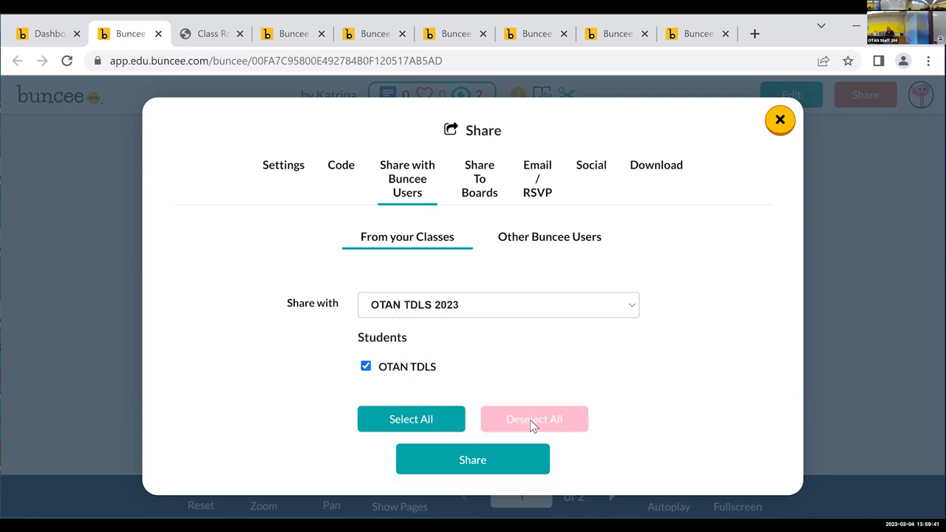
left_click(411, 422)
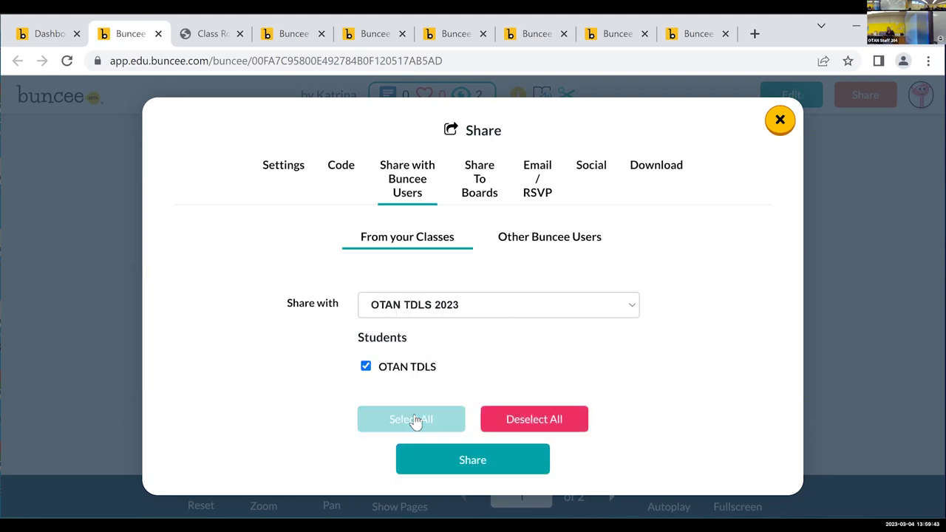
left_click(457, 461)
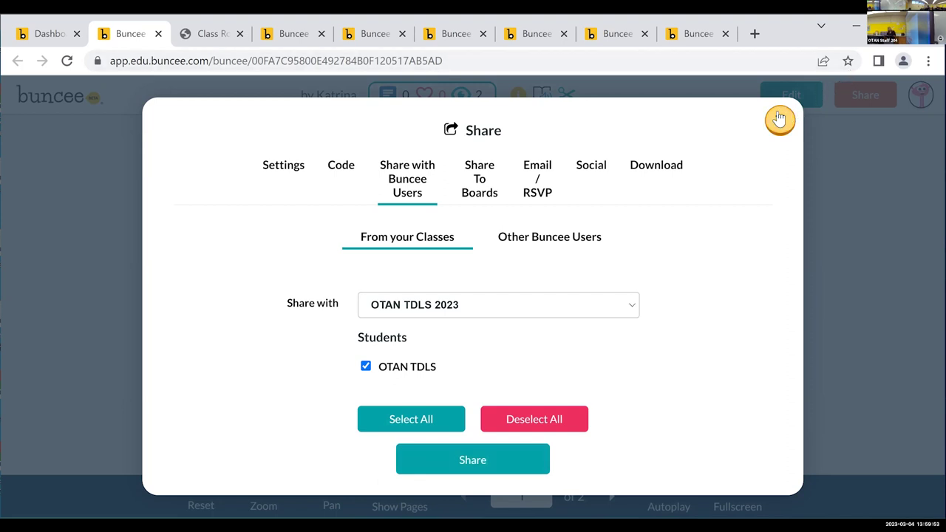
left_click(780, 120)
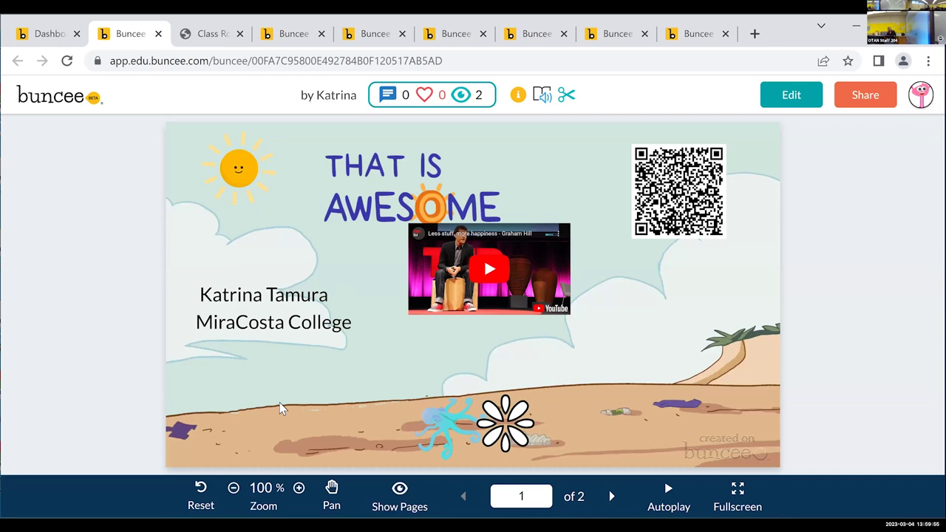
Step: View all notifications from the dashboard, then go back and show the Classes list
left_click(56, 41)
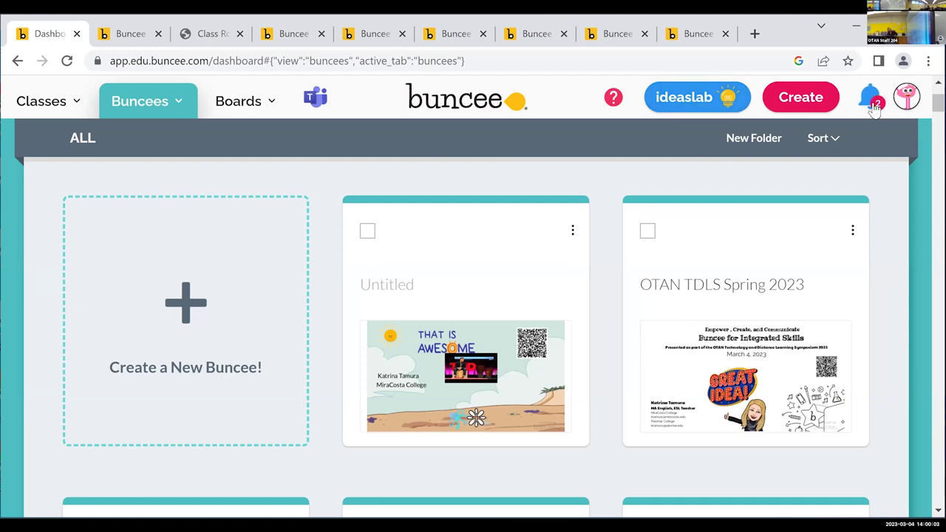
left_click(873, 103)
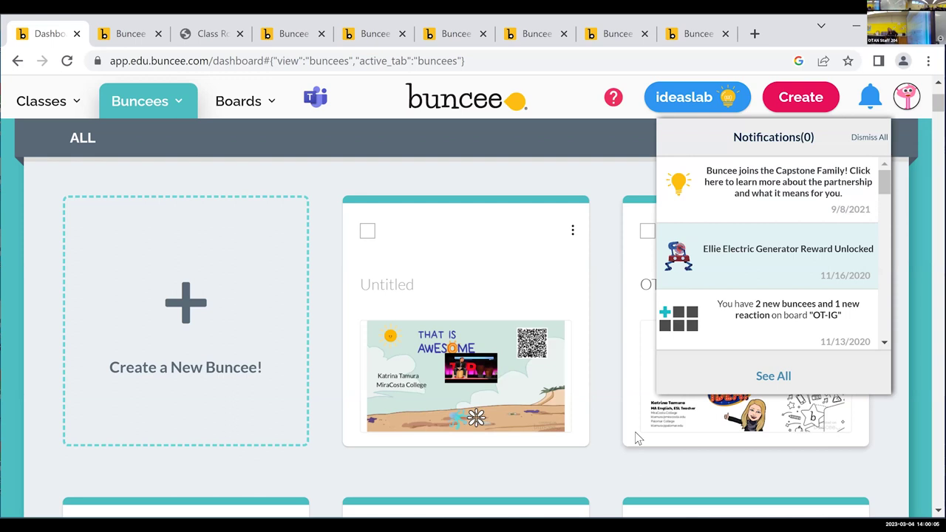
left_click(742, 378)
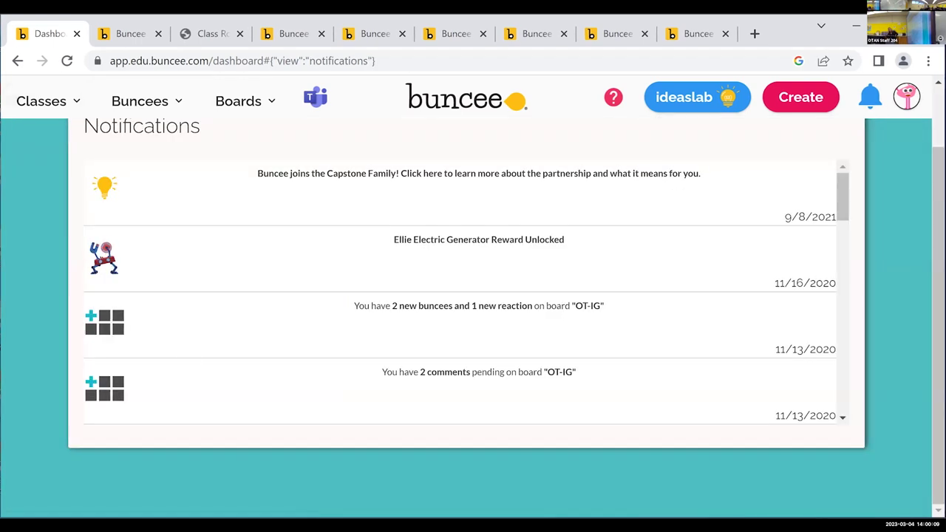
left_click(17, 62)
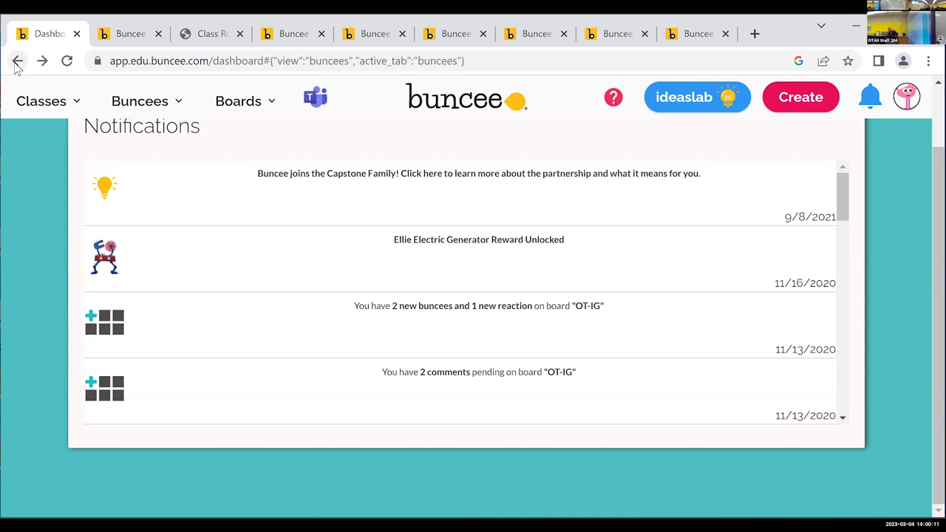
left_click(44, 105)
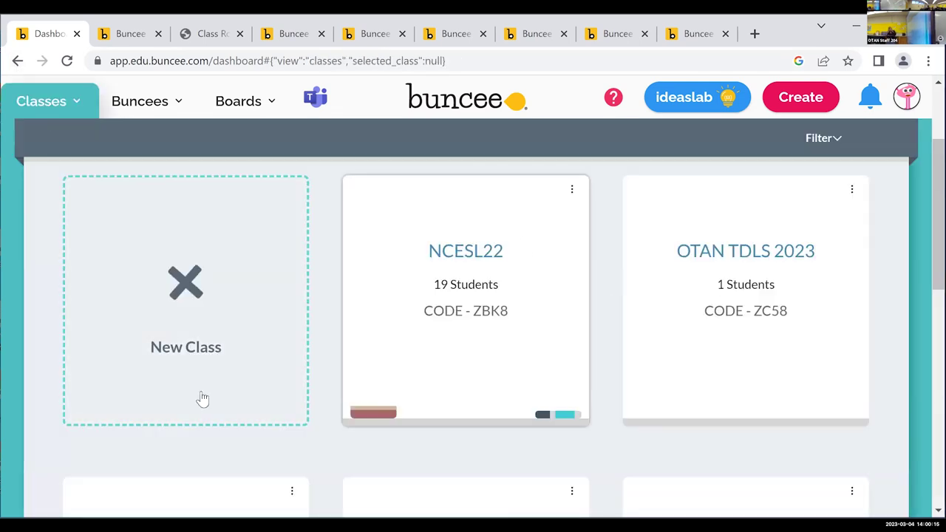
Step: Start a new class named 'New Class' with subject NCESL
left_click(182, 285)
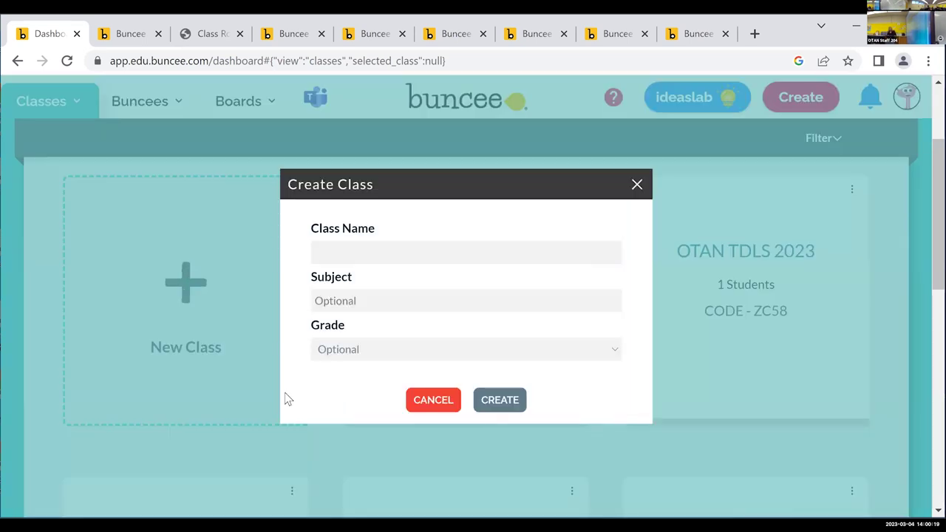
left_click(351, 254)
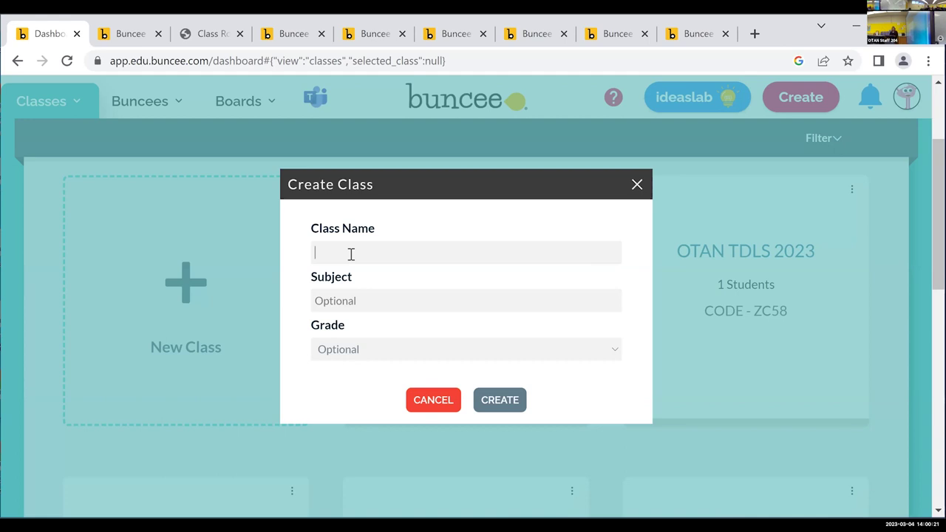
type("New Class")
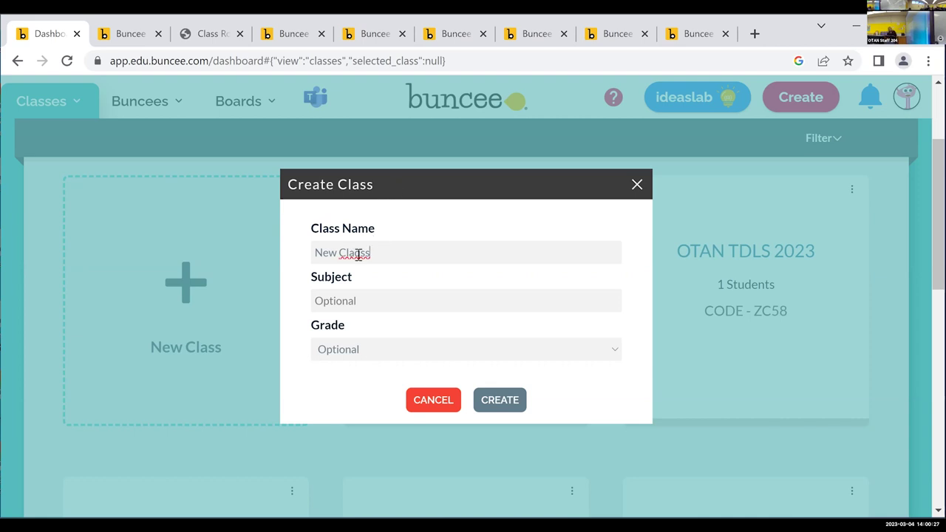
left_click(358, 254)
left_click(365, 301)
type("NCESL")
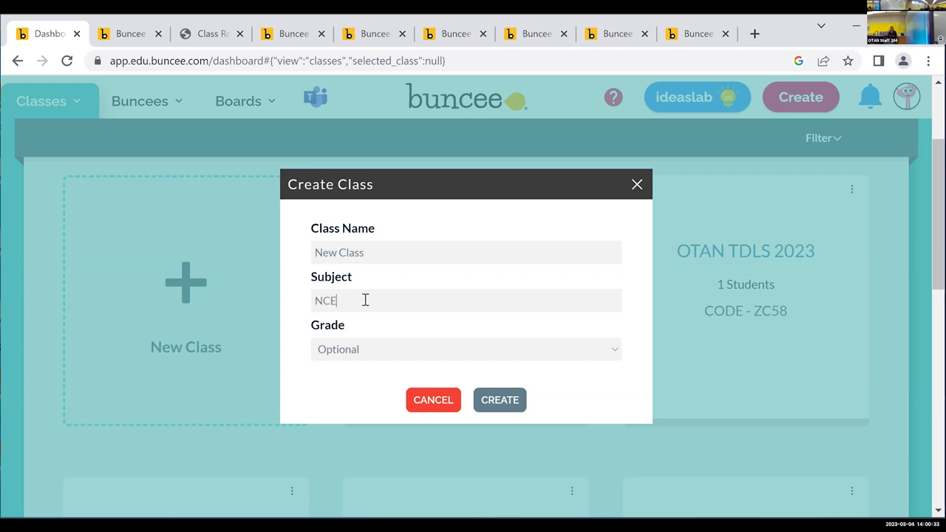
Step: Leave the grade unset, create the class, and open its empty roster
left_click(367, 349)
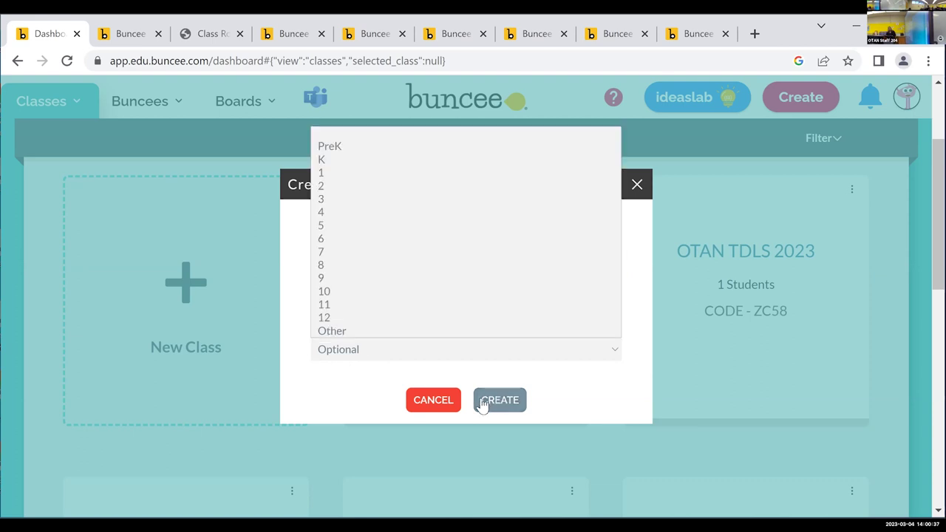
left_click(364, 348)
left_click(509, 407)
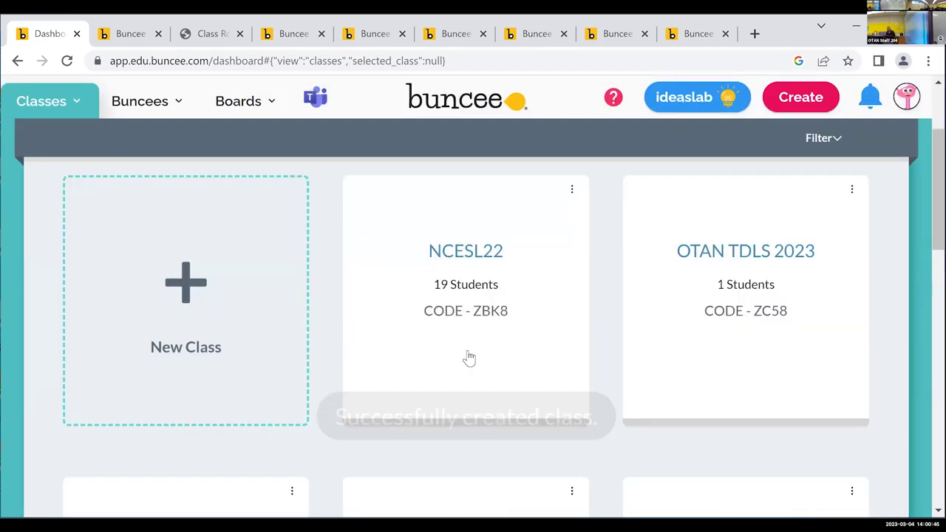
scroll(249, 380, "down", 15)
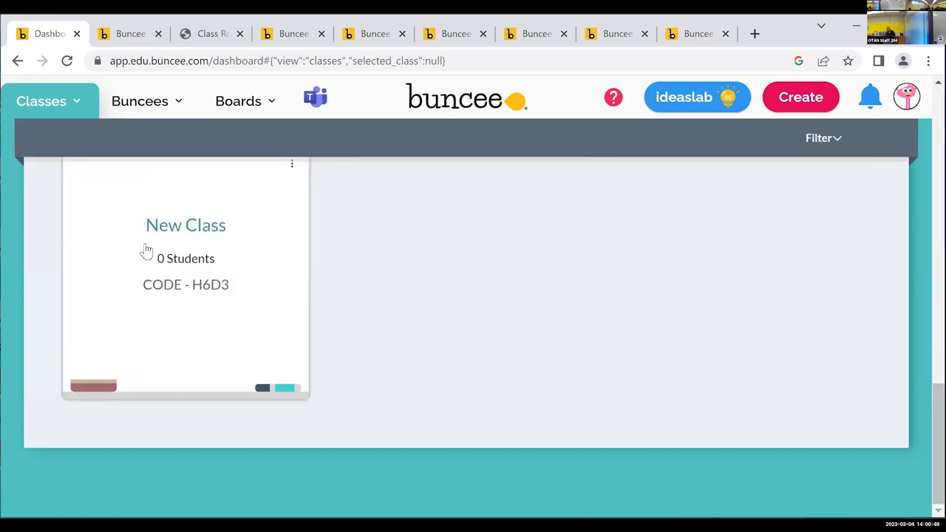
left_click(147, 251)
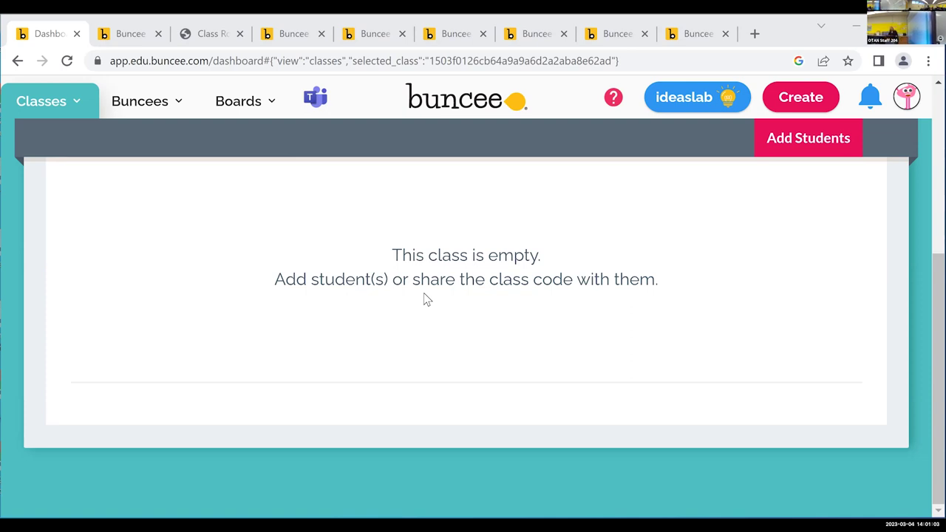
Step: Enter the new student's first name, last name, username and password, and add them
left_click(786, 150)
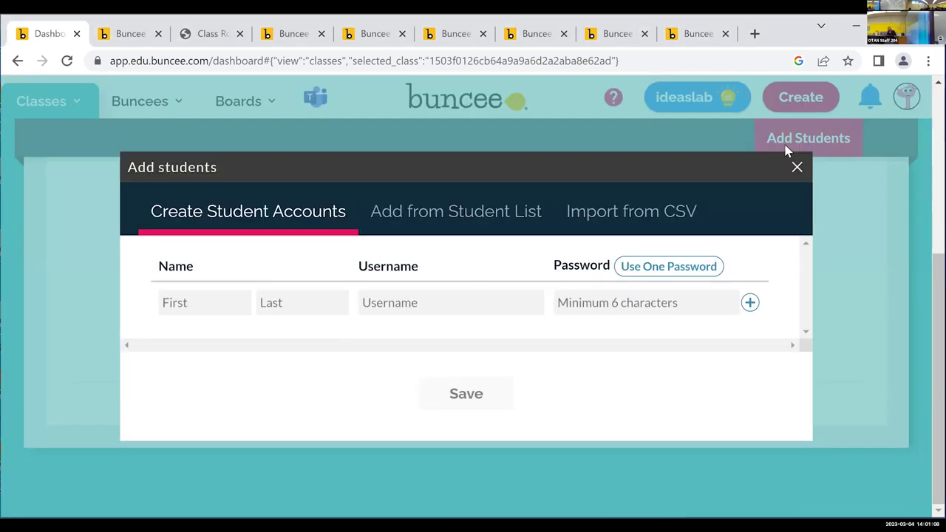
left_click(196, 302)
type("Otan")
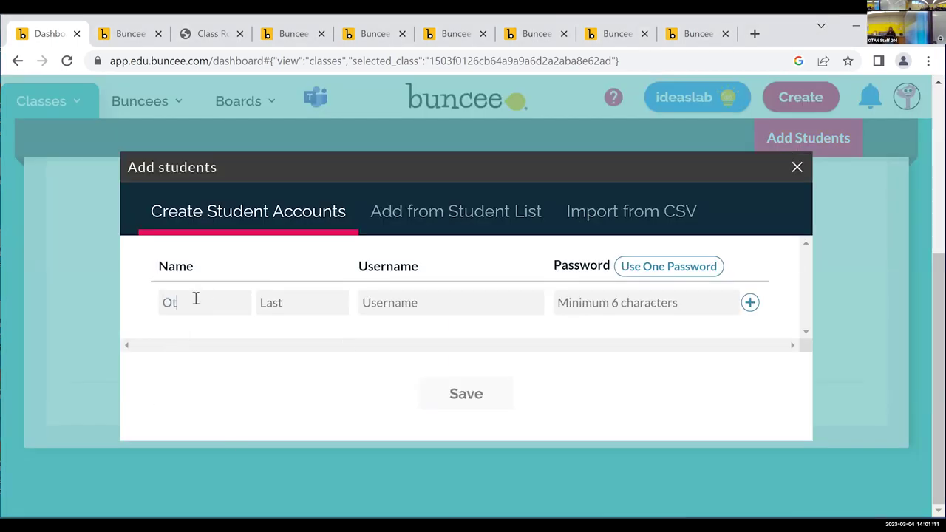
left_click(274, 303)
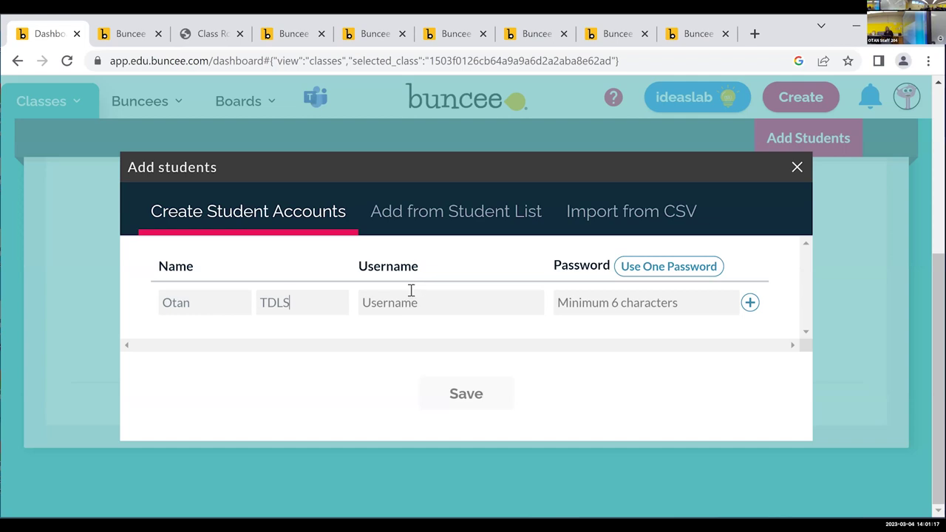
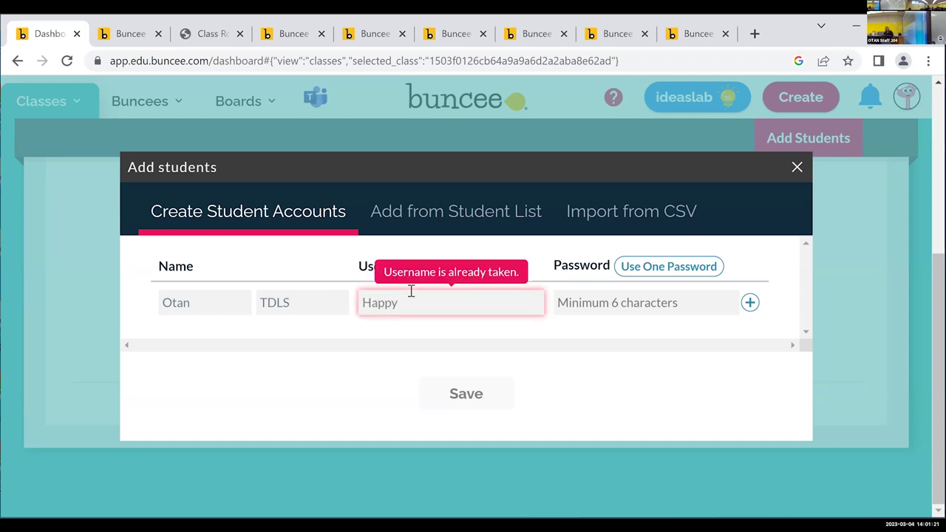
key("BackSpace")
key("BackSpace")
key("BackSpace")
key("BackSpace")
key("BackSpace")
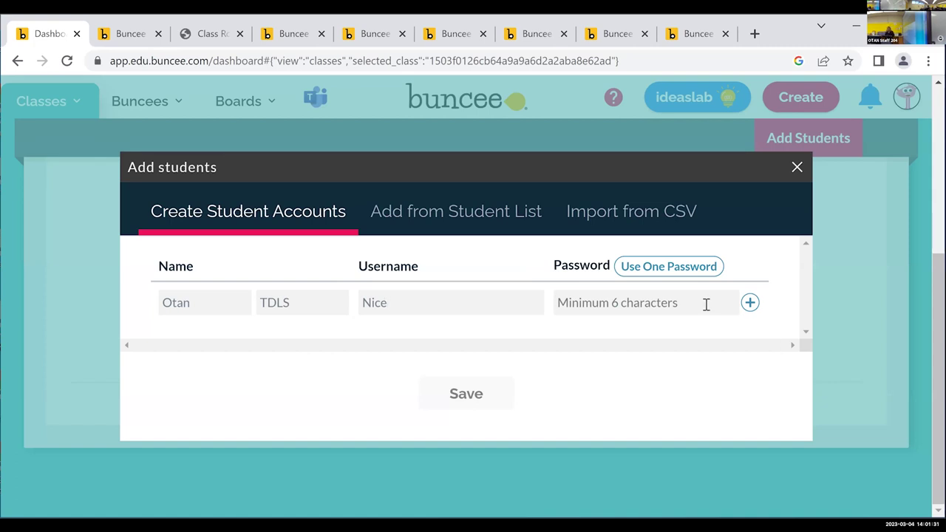
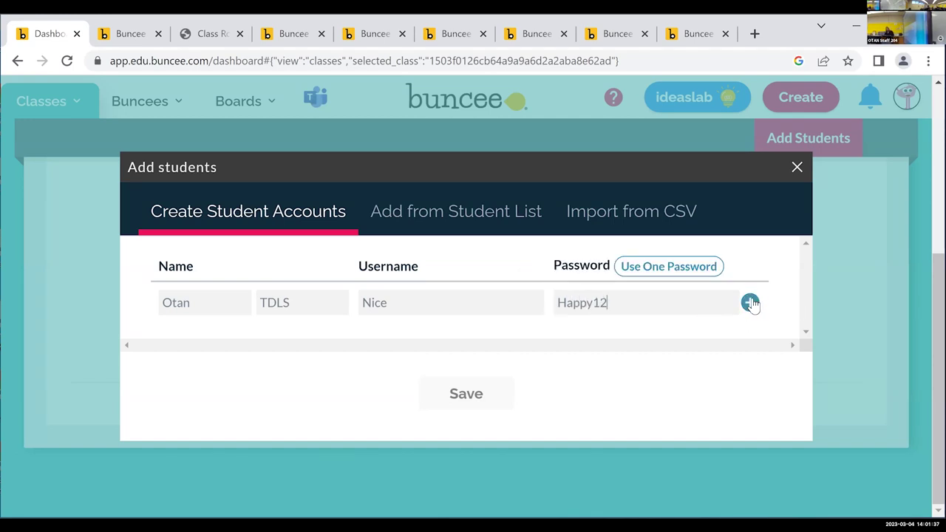
left_click(751, 303)
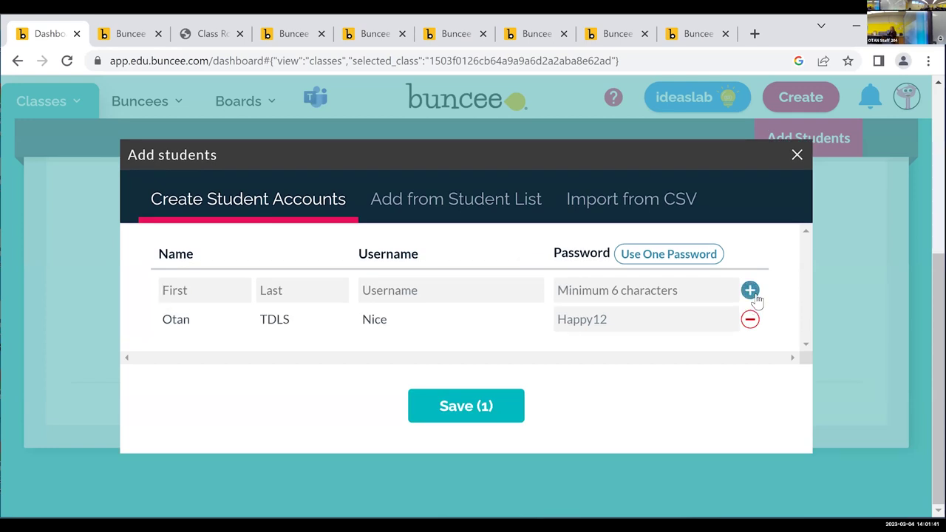
Step: Save the student account, decline the information download, and select all students
left_click(640, 253)
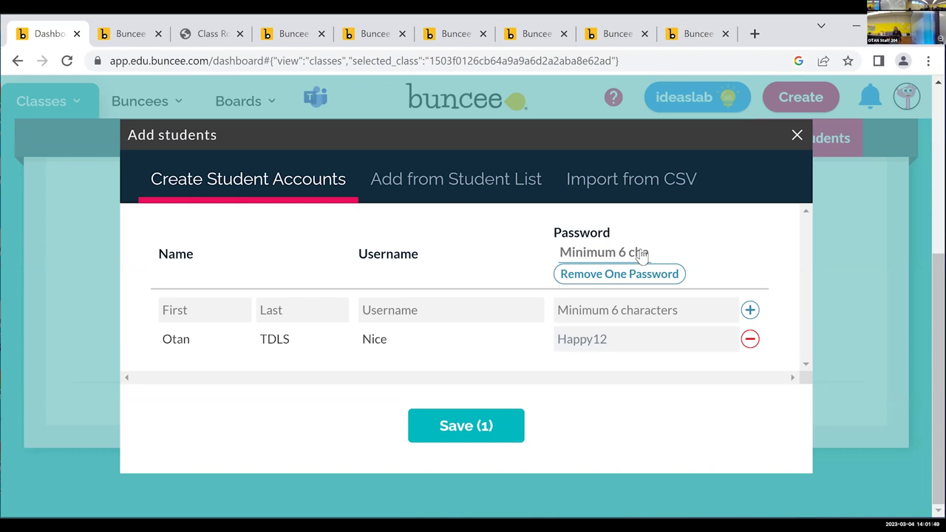
left_click(481, 426)
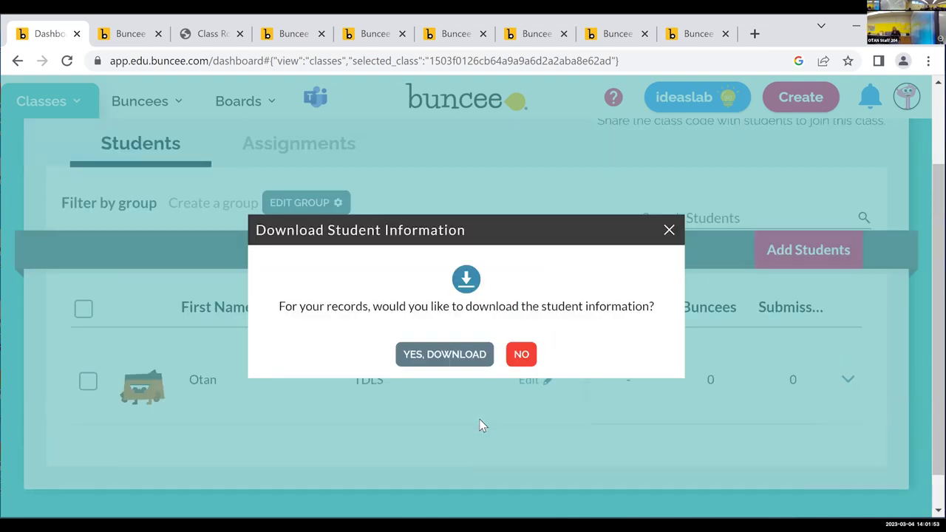
left_click(524, 355)
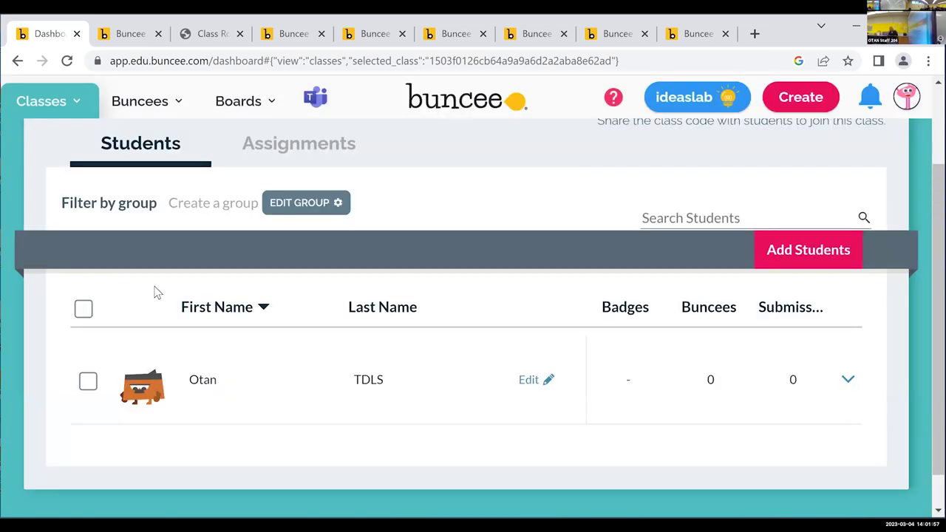
left_click(83, 309)
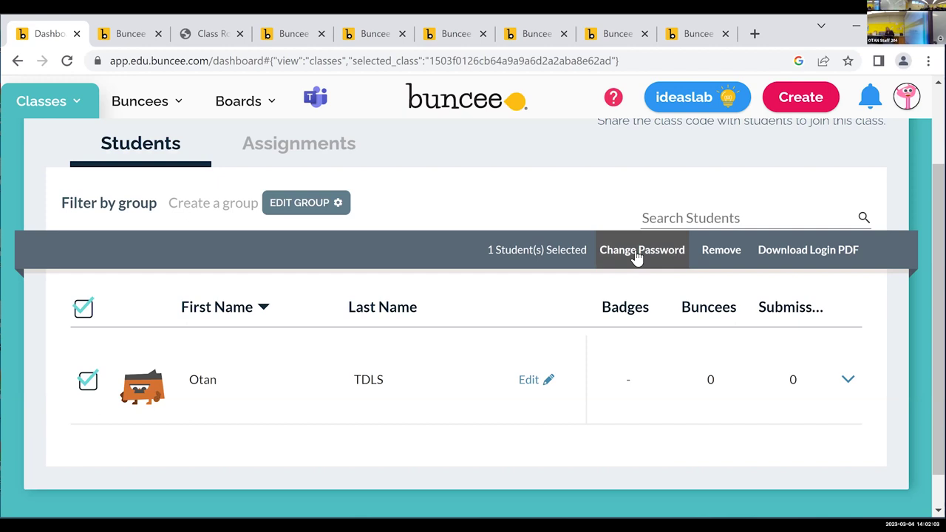
Step: Enable simple login for the student with flamingo and alpaca as password images, and save
left_click(529, 380)
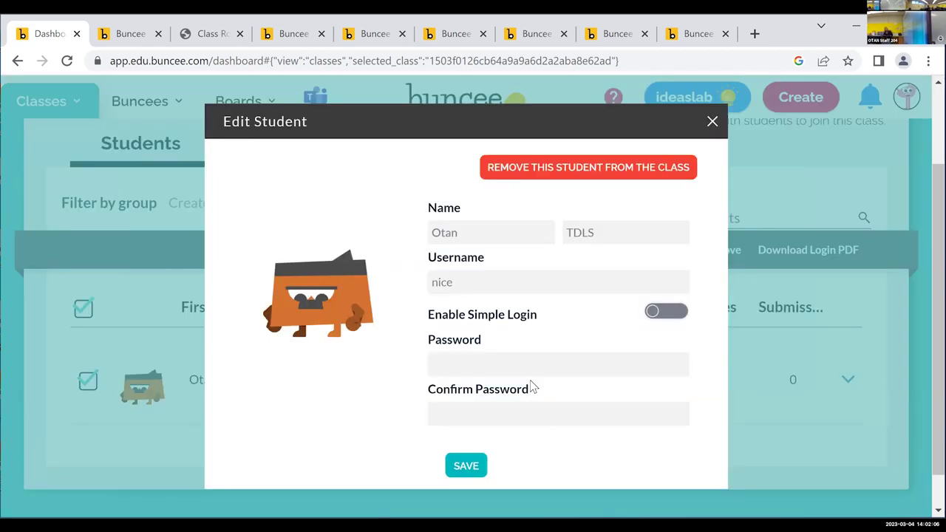
left_click(656, 313)
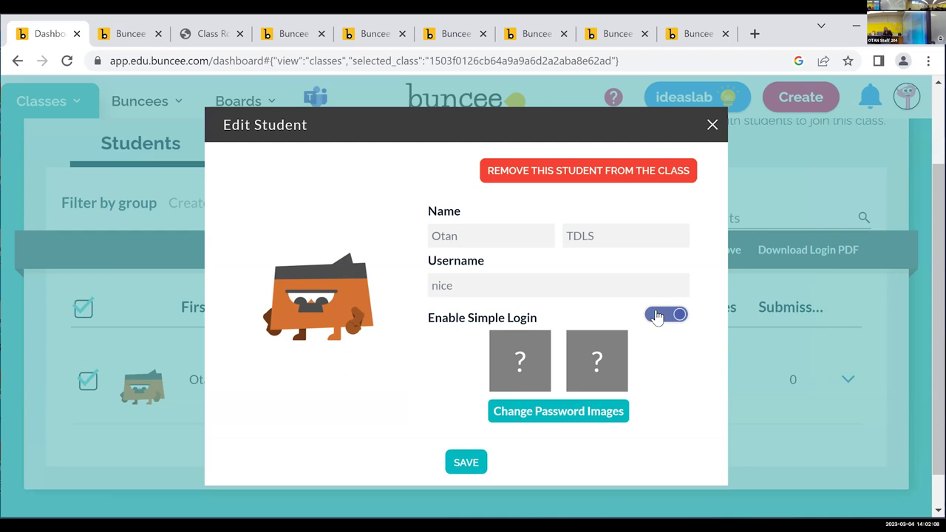
left_click(581, 420)
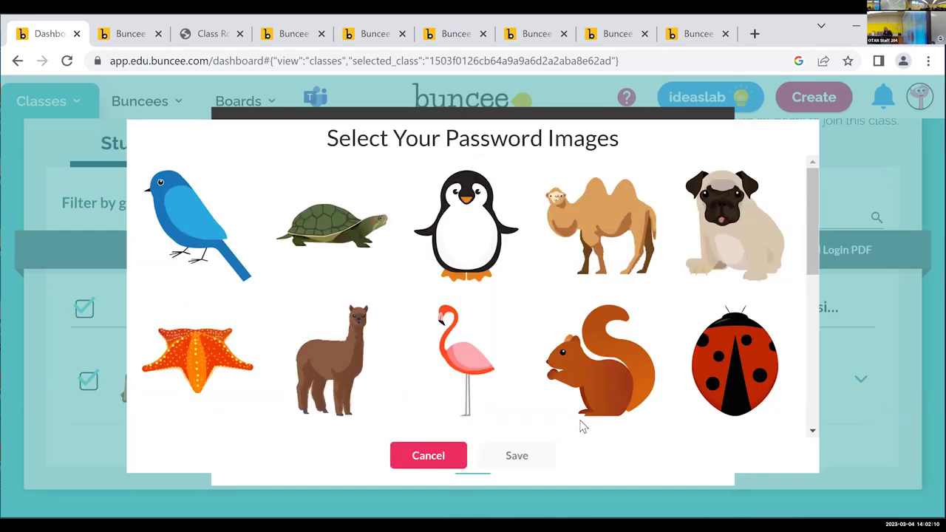
left_click(468, 382)
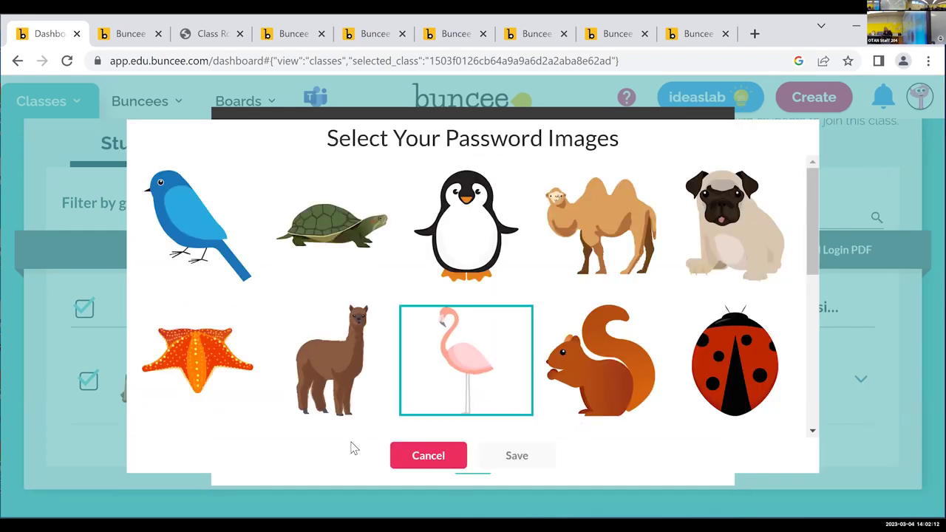
right_click(329, 376)
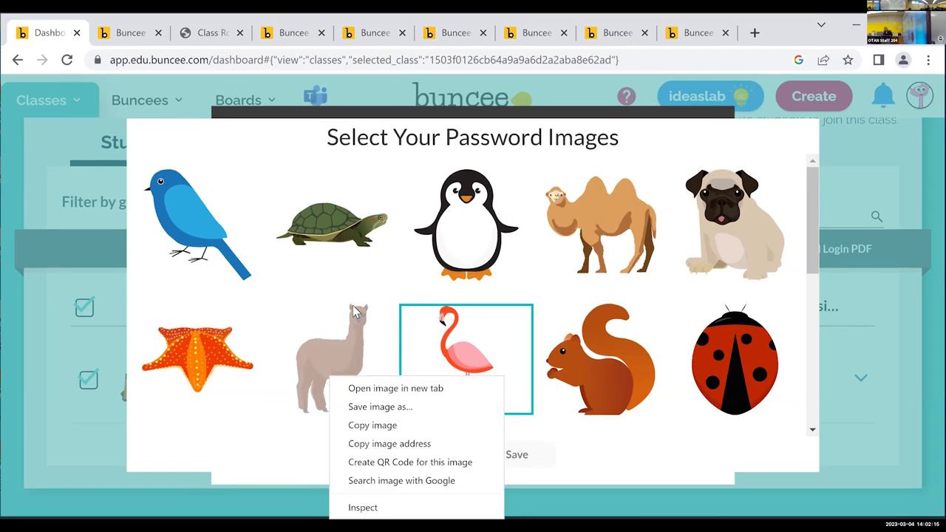
left_click(363, 370)
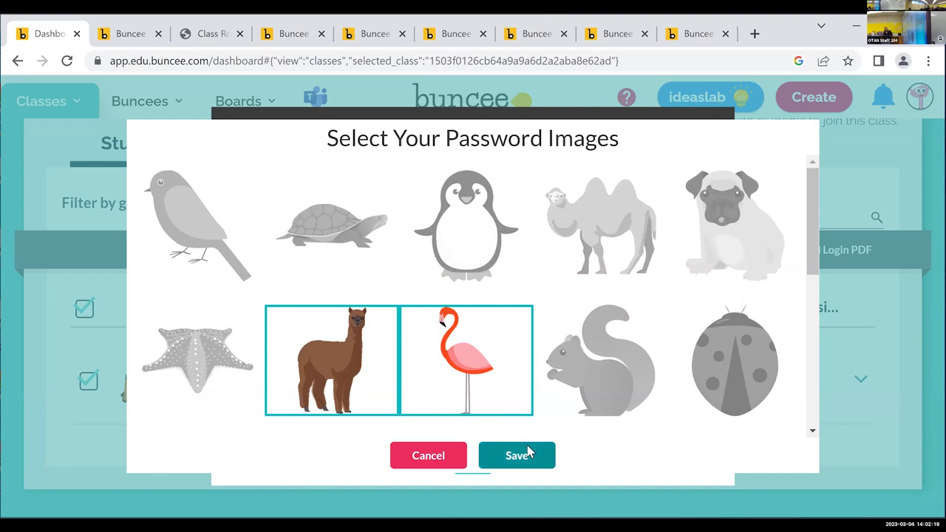
left_click(528, 454)
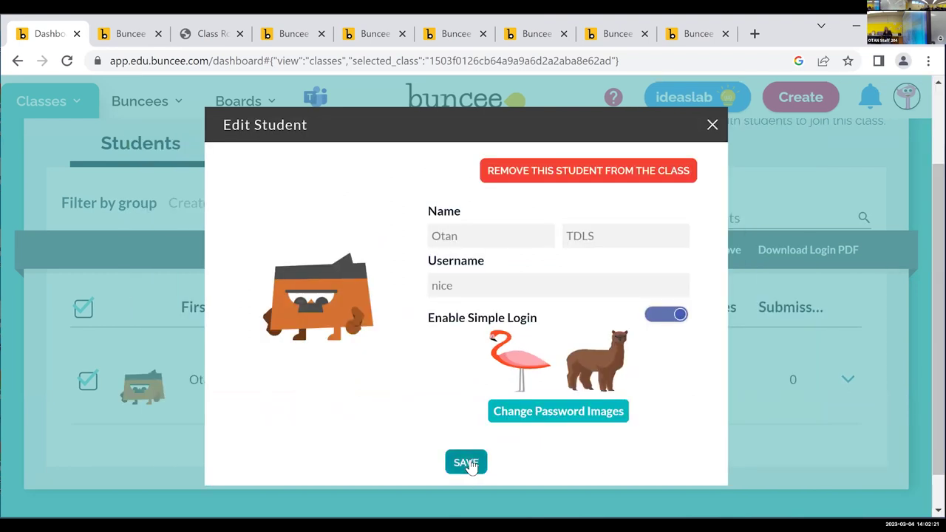
left_click(469, 463)
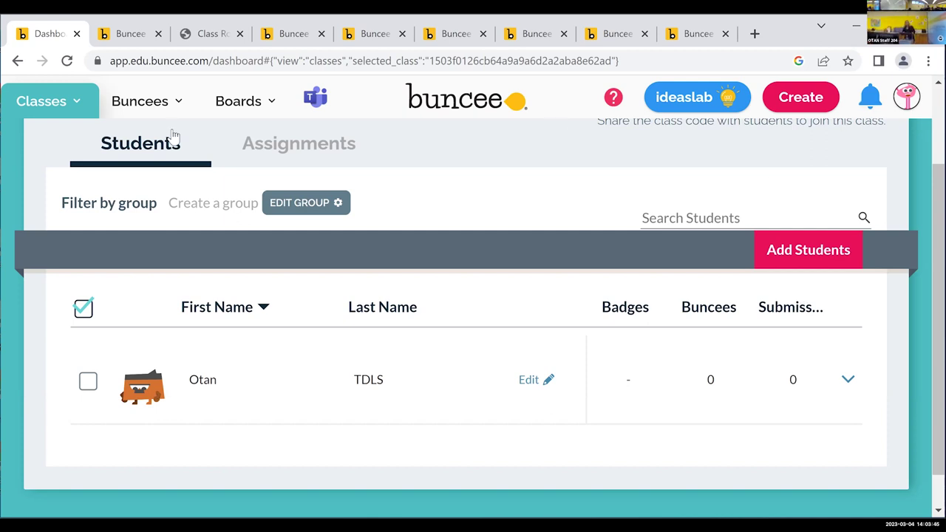
Step: Go to My Buncees and scroll through the saved projects
left_click(140, 101)
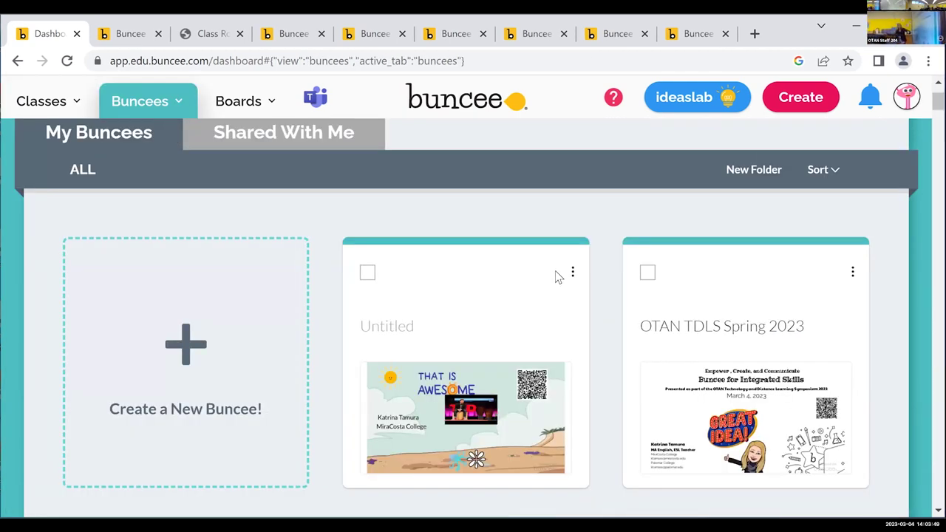
scroll(558, 278, "down", 1)
scroll(556, 272, "down", 5)
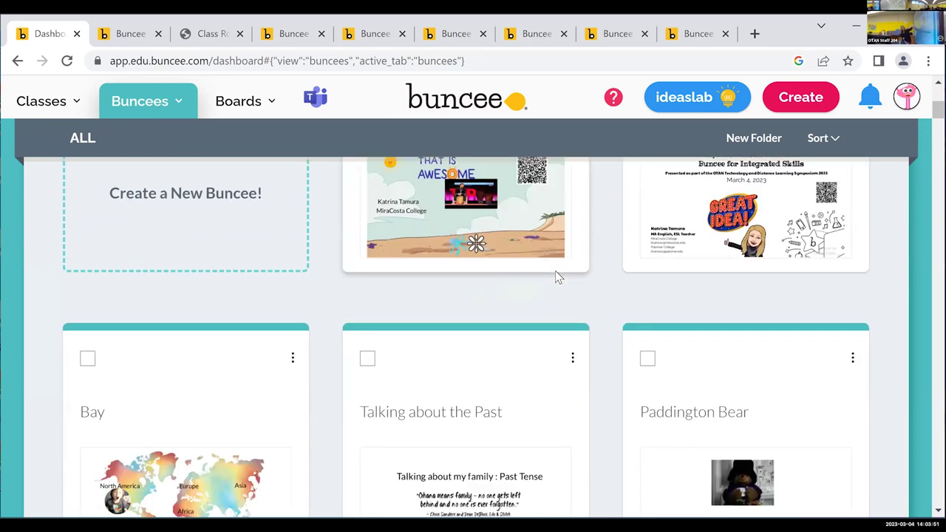
scroll(558, 277, "down", 4)
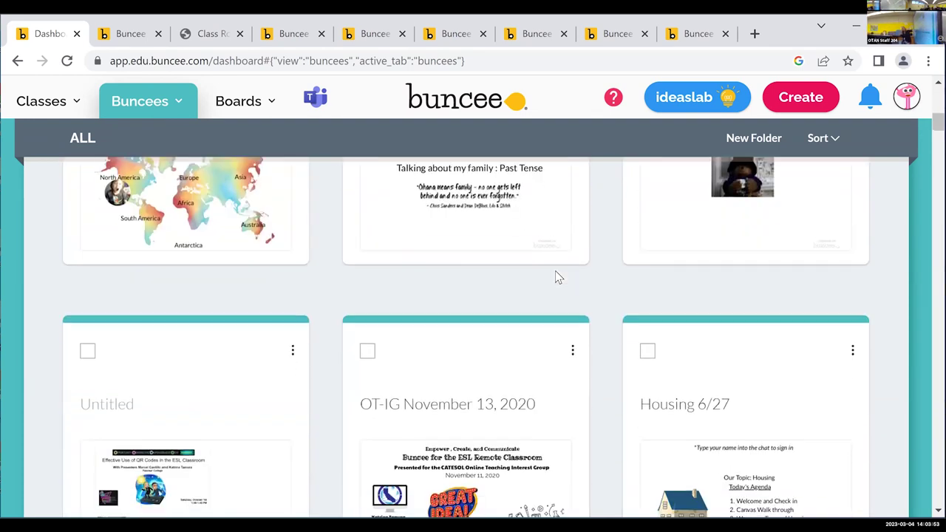
scroll(558, 277, "down", 2)
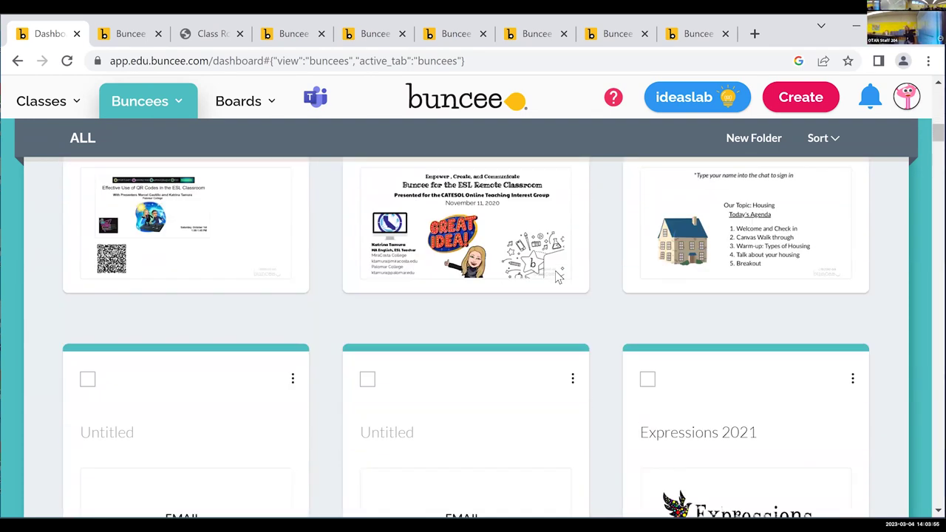
scroll(558, 277, "down", 2)
scroll(558, 277, "down", 3)
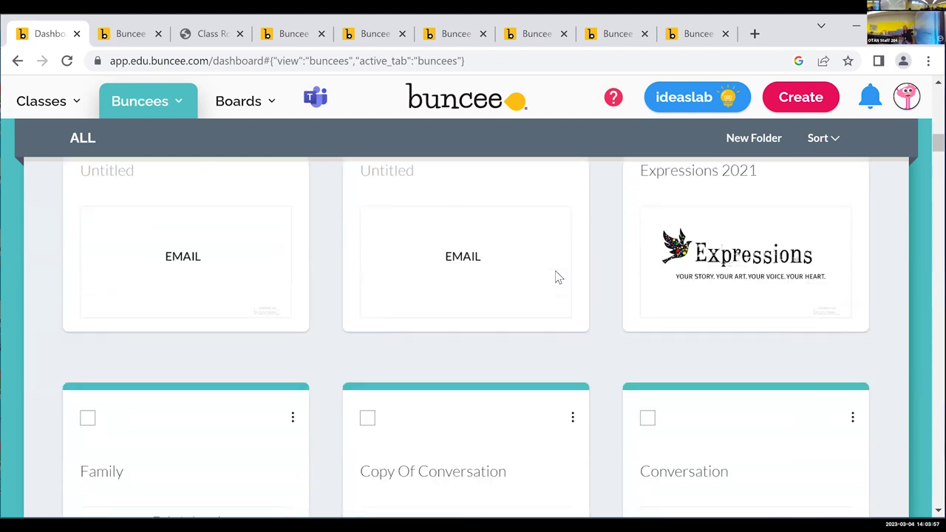
scroll(558, 277, "down", 1)
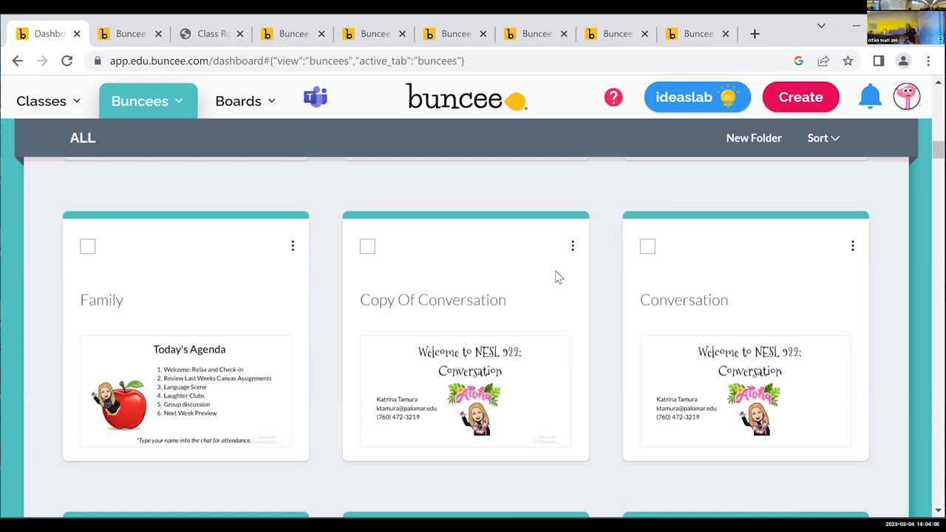
scroll(555, 270, "up", 3)
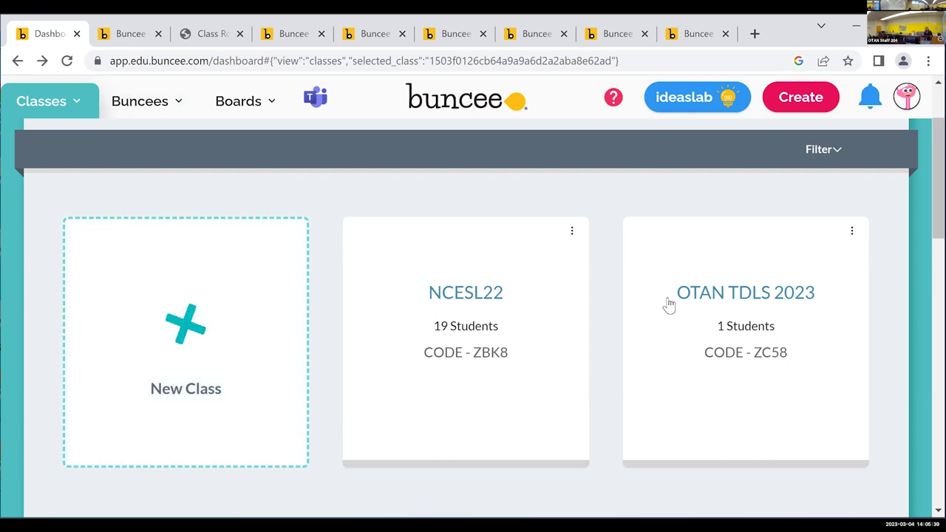
Step: Open the 'That is Awesome' buncee from My Buncees and bring up its Share window
left_click(144, 102)
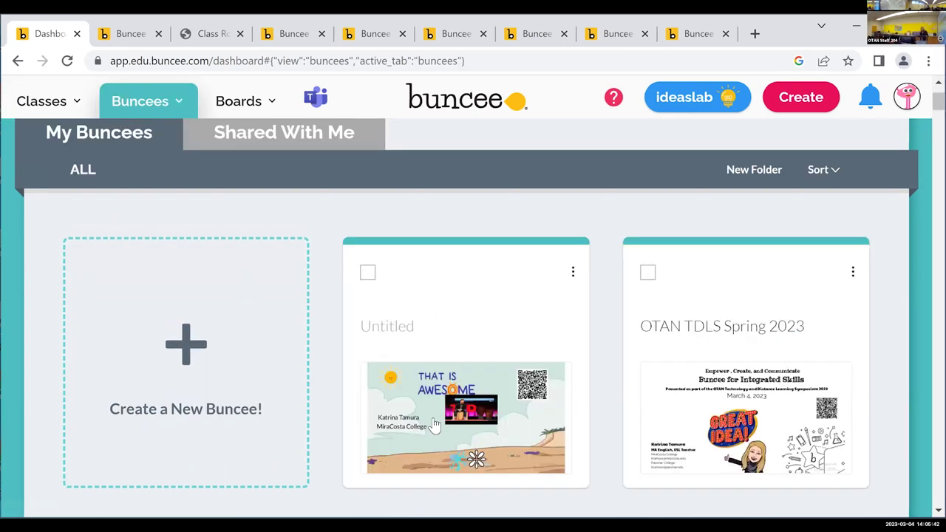
left_click(573, 273)
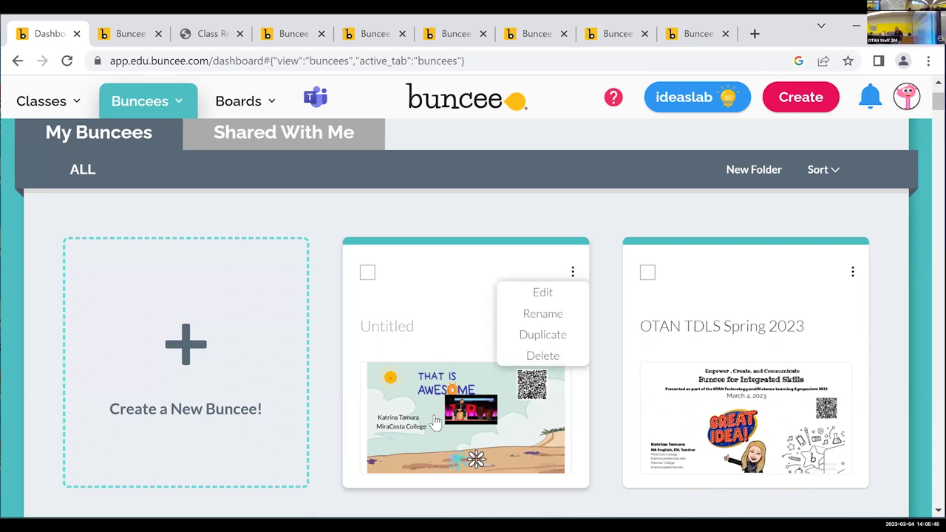
left_click(542, 292)
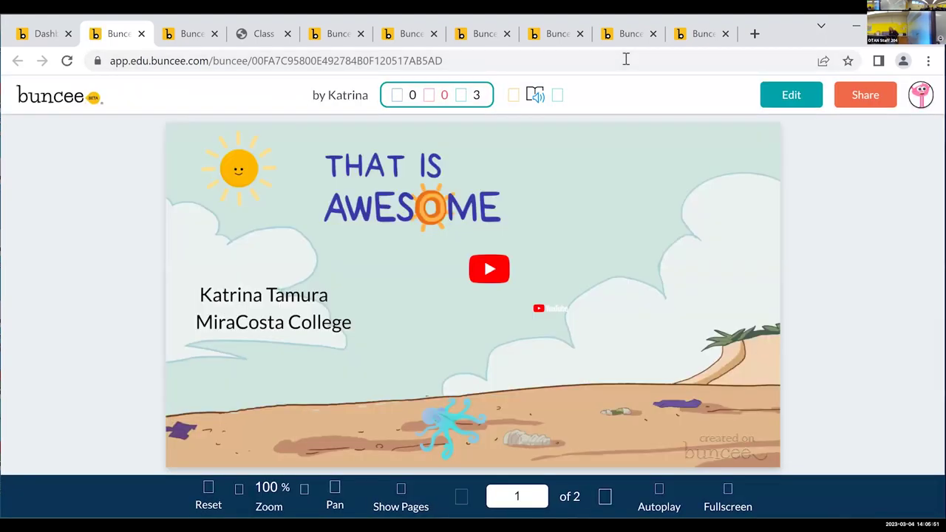
left_click(855, 84)
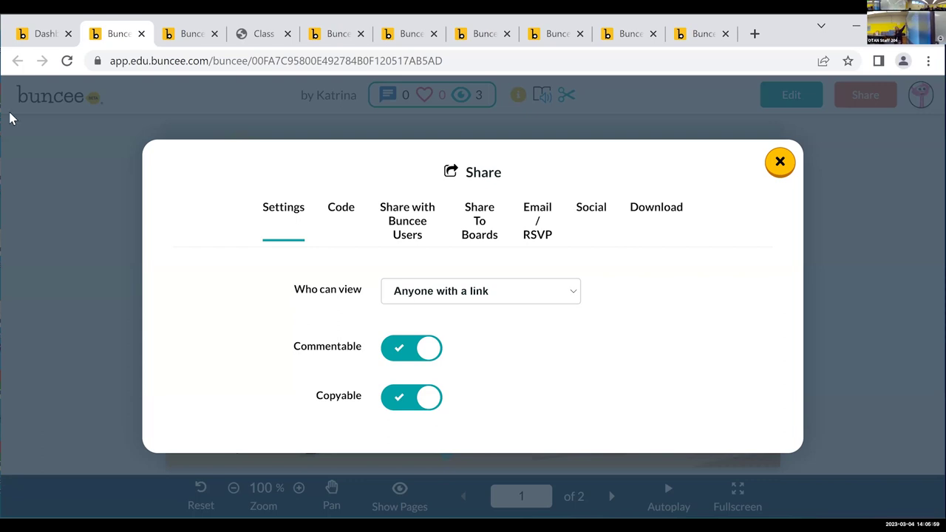
Step: Copy the embed code and share link from the Code tab, then close the Share window
left_click(339, 213)
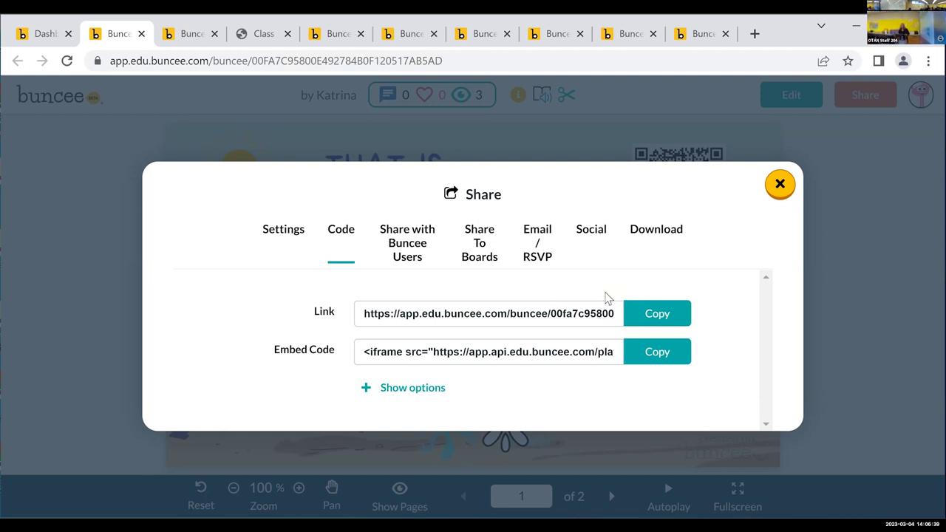
left_click(645, 350)
left_click(651, 359)
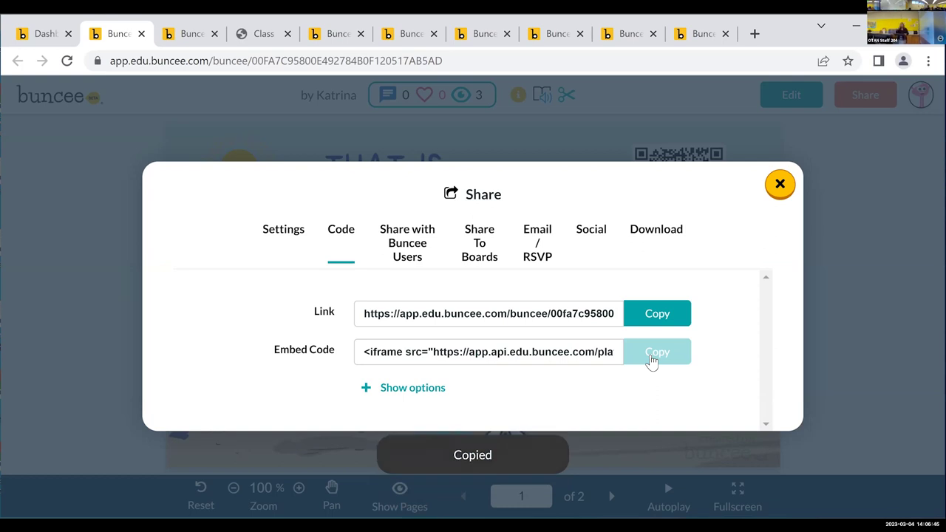
left_click(666, 317)
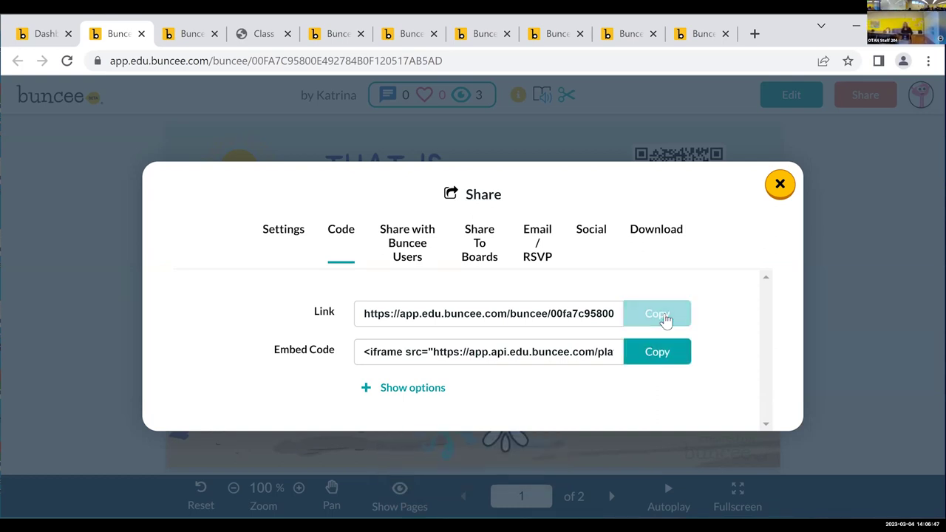
left_click(665, 316)
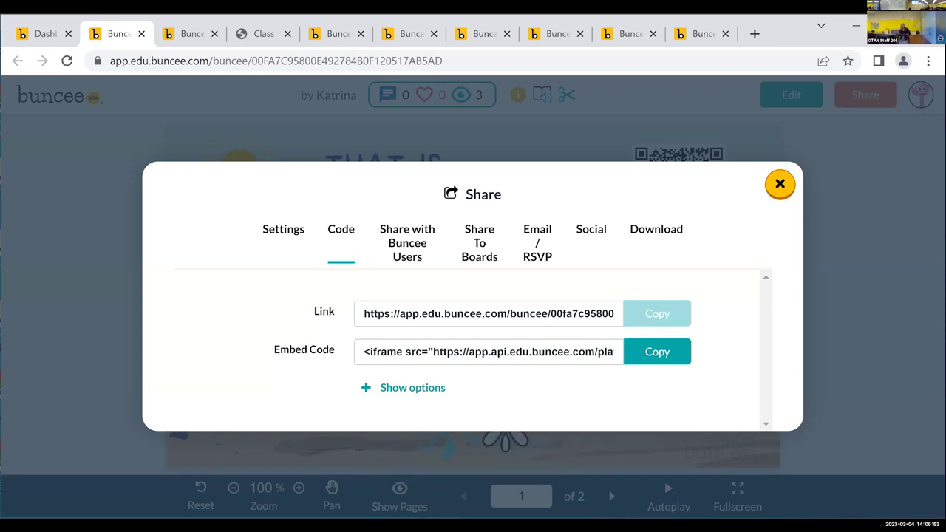
left_click(781, 185)
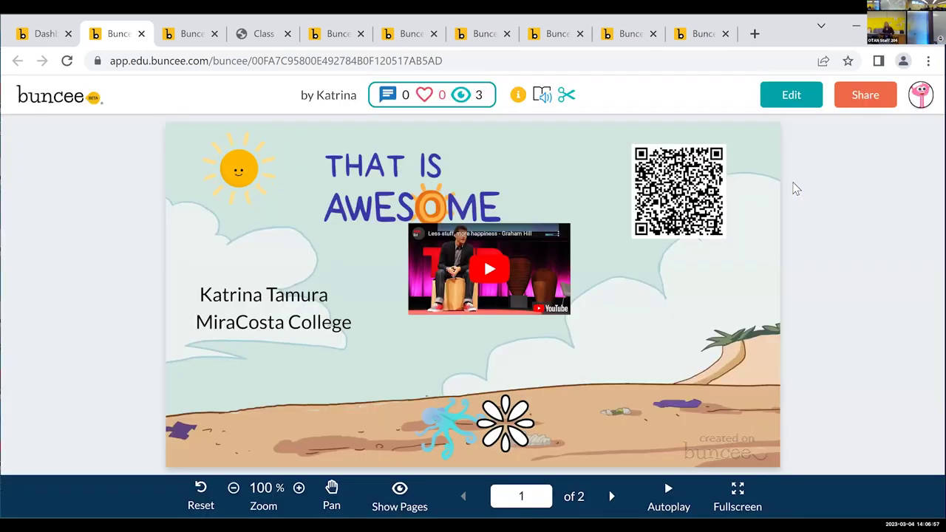